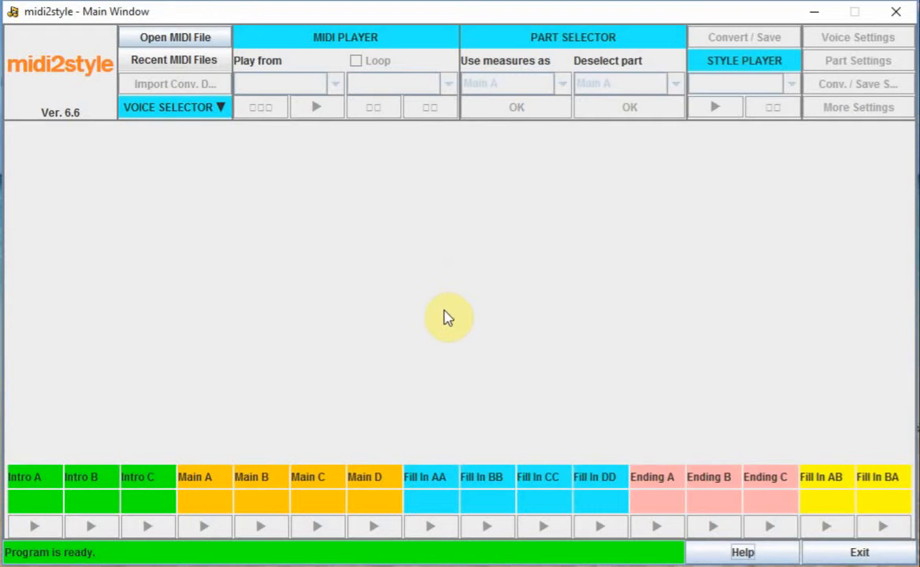
Open the MIDI file I.Do,I.Do,I.Do,I.Do,I.Do.mid and import its conversion data from I.m2s
left_click(155, 45)
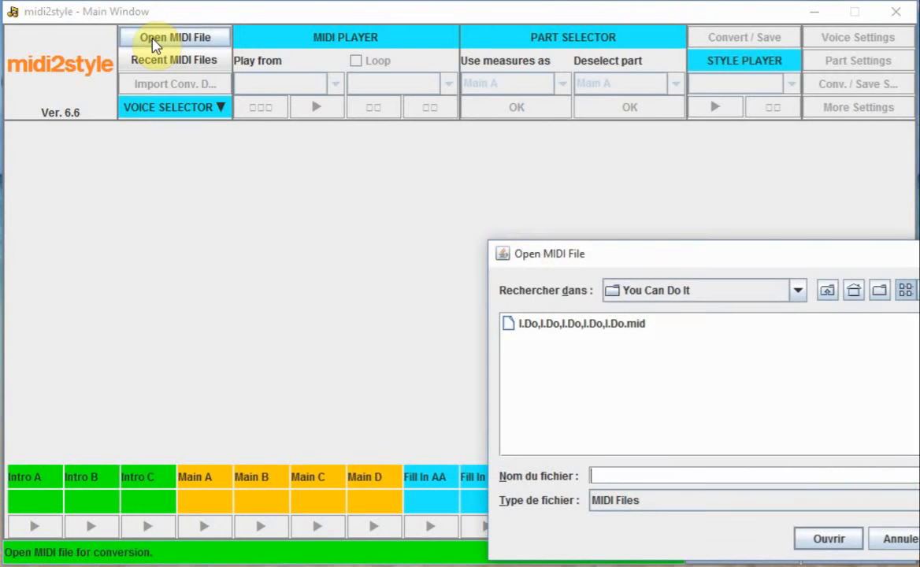
left_click(557, 331)
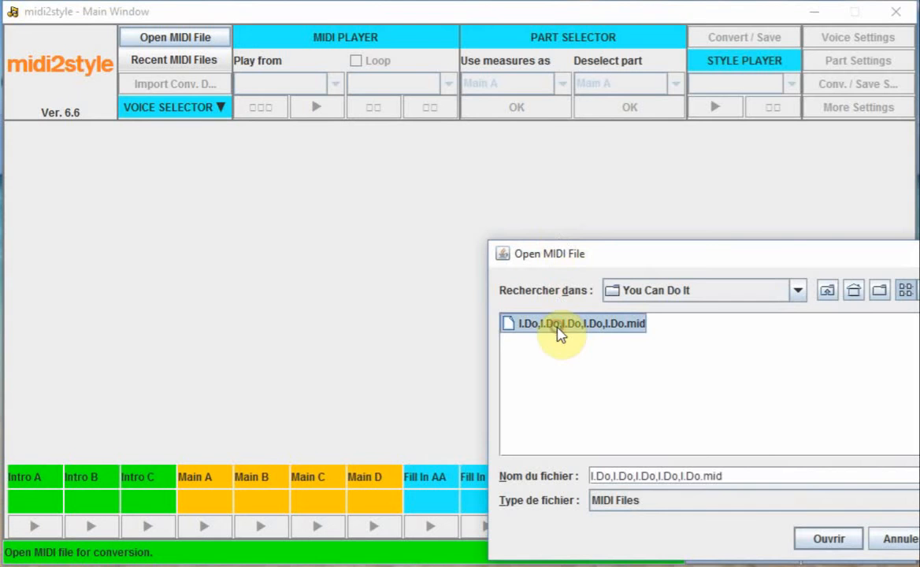
left_click(828, 539)
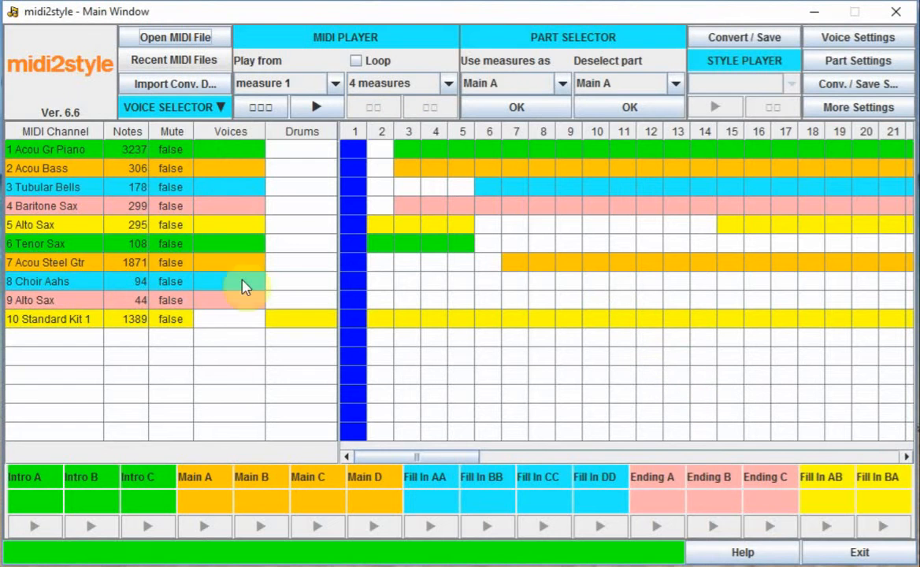
left_click(180, 84)
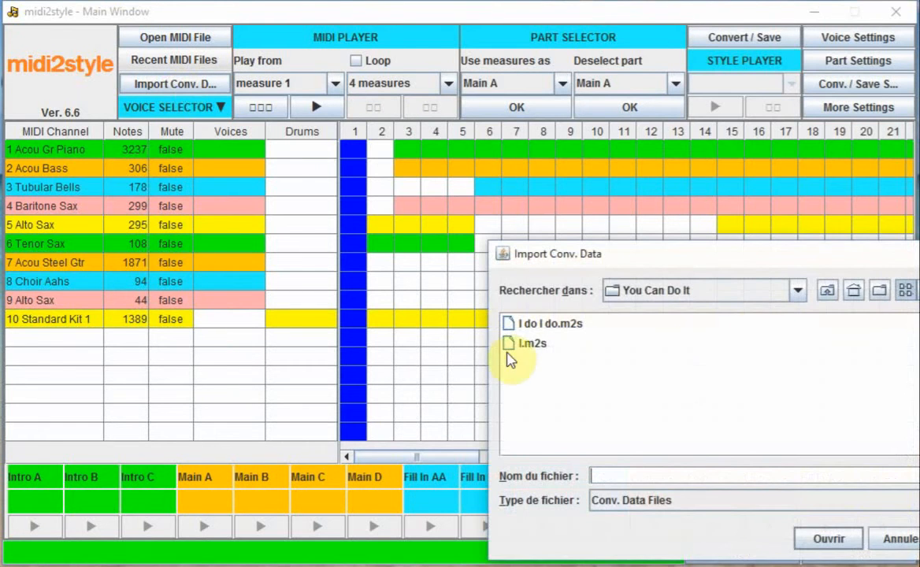
double_click(528, 344)
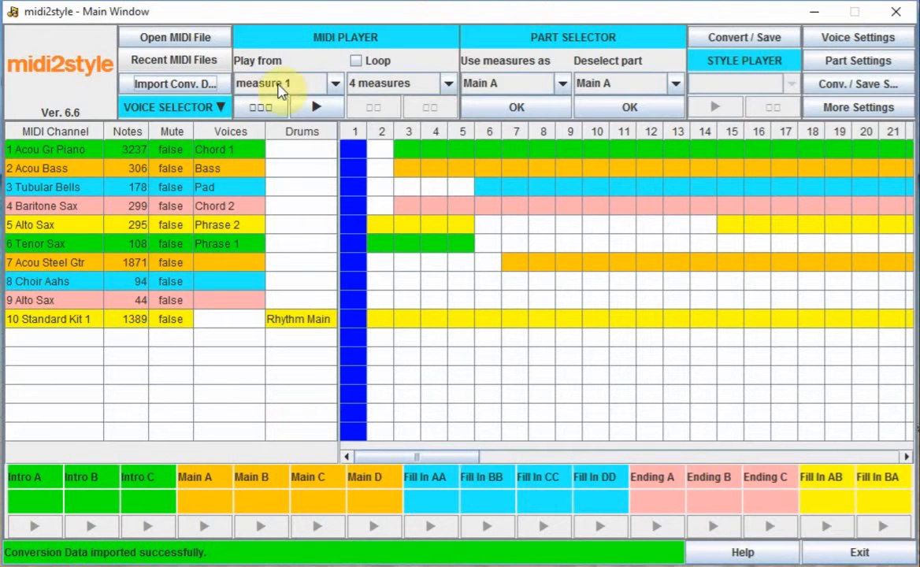
Assign a single measure starting at measure 1 to Main A and play the MIDI song briefly from there
left_click(447, 86)
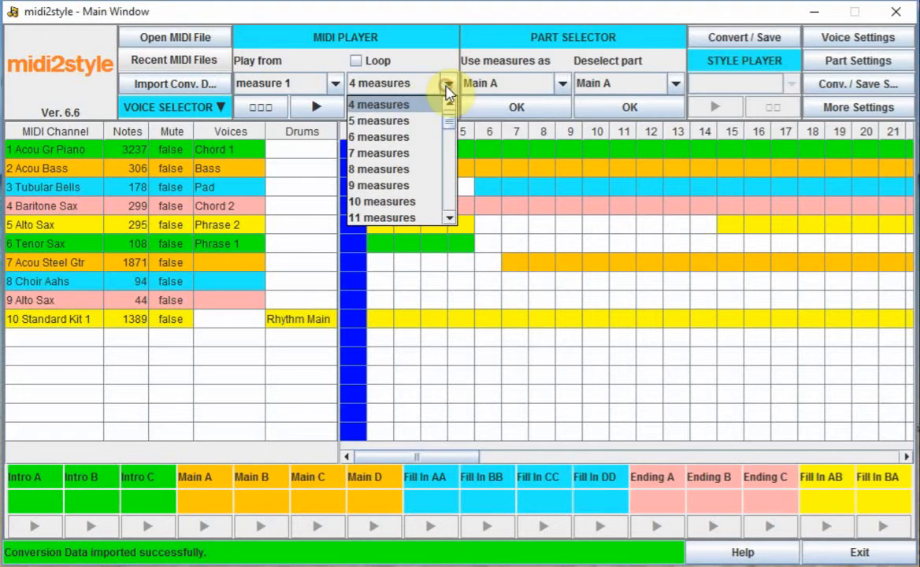
scroll(415, 118, "up", 1)
left_click(383, 108)
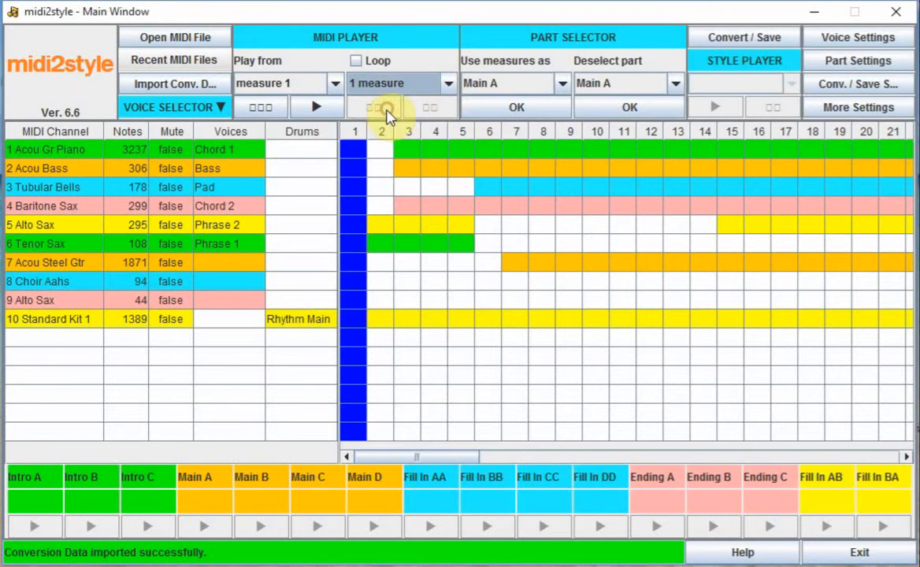
left_click(524, 108)
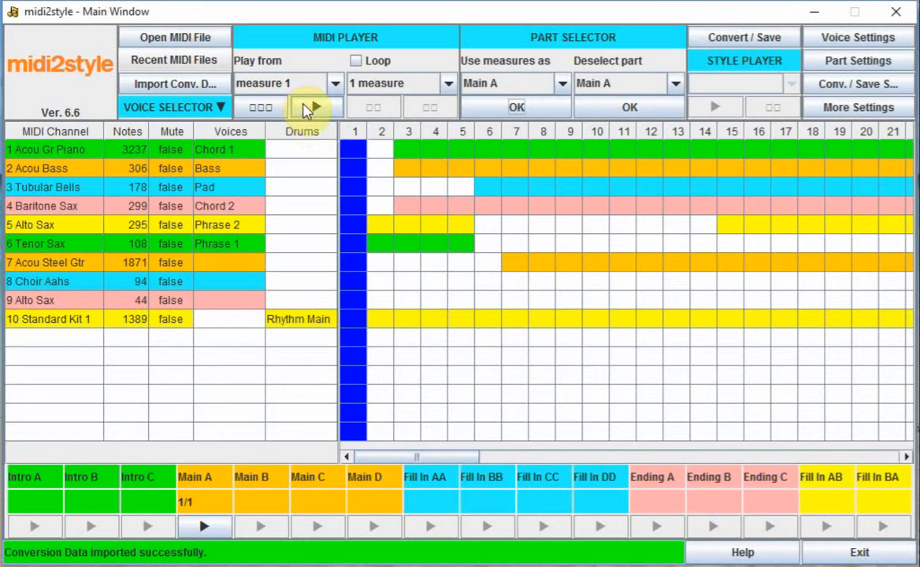
left_click(305, 110)
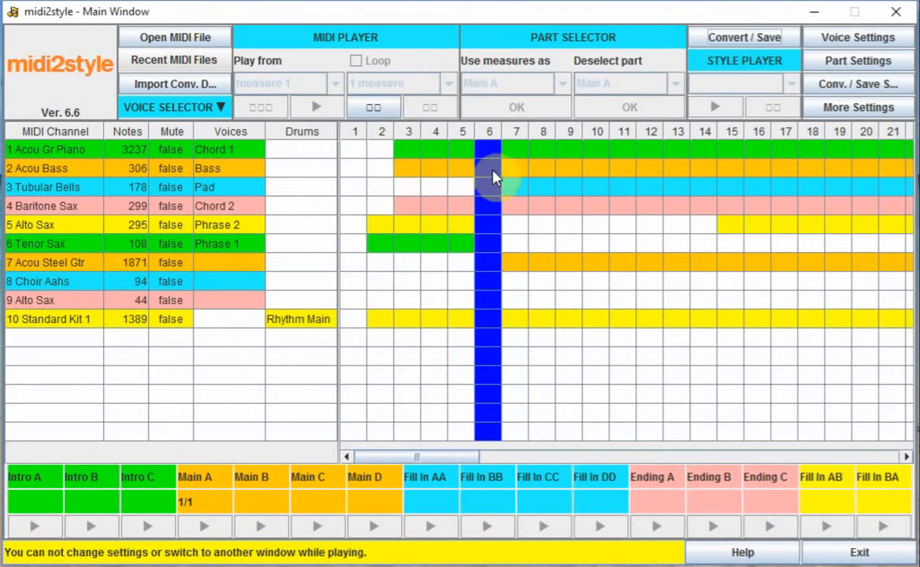
left_click(372, 109)
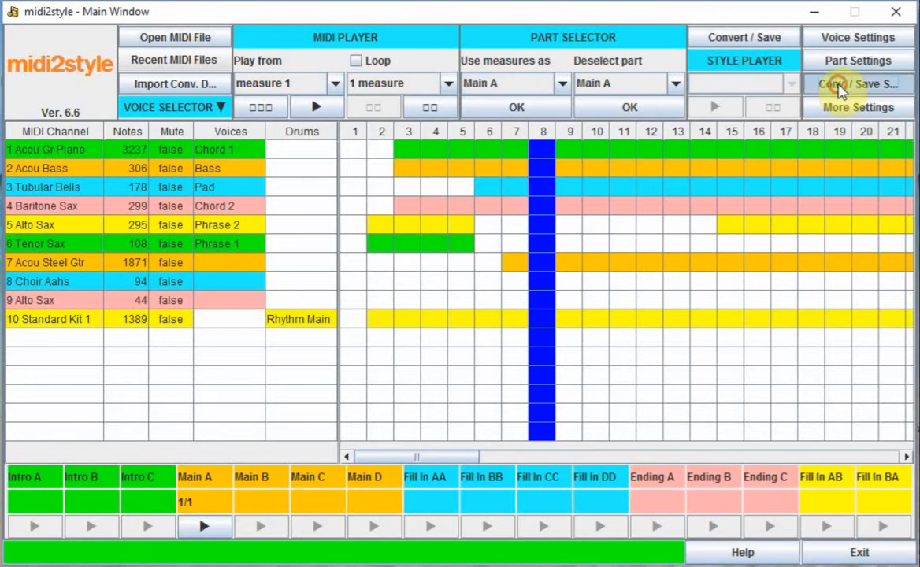
Set the chord recognition length to 1/2 measure in the conversion settings and return to the main window
left_click(841, 92)
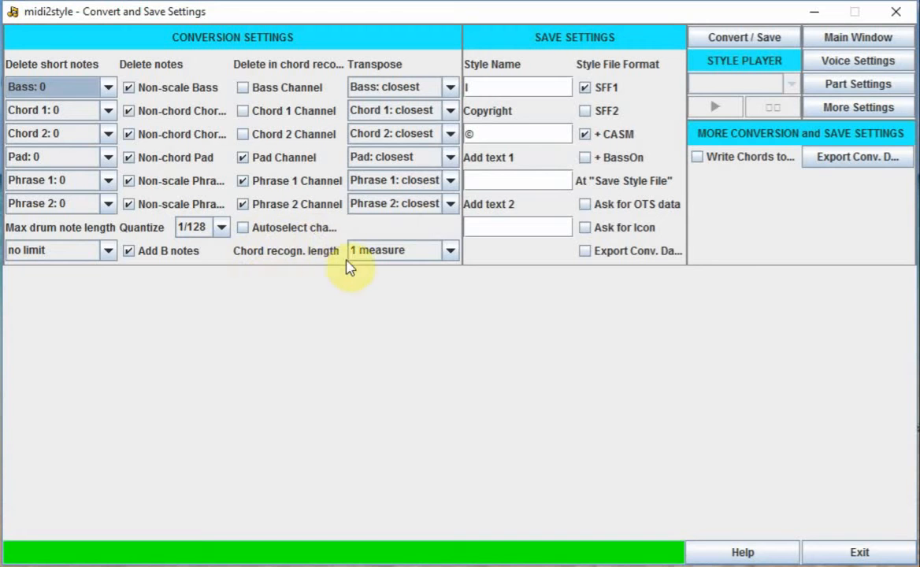
left_click(449, 254)
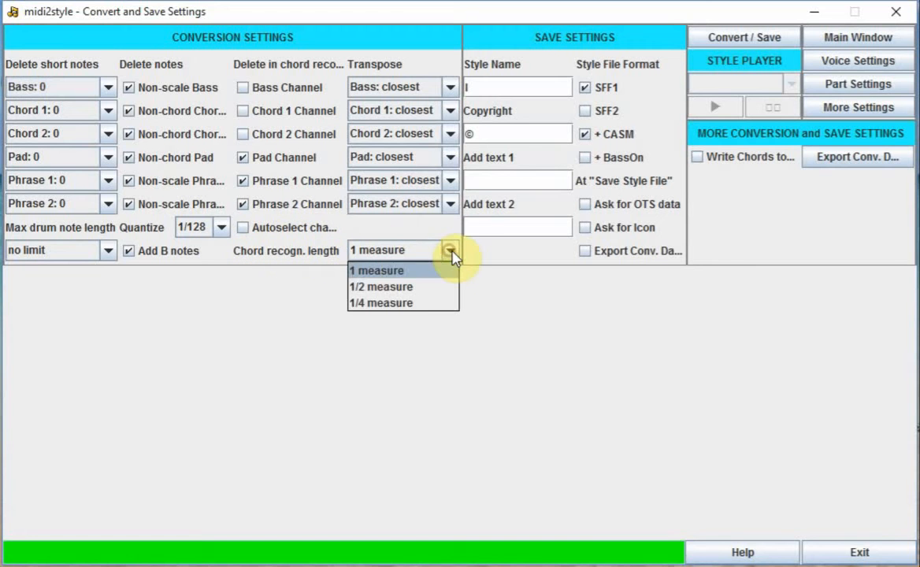
left_click(386, 286)
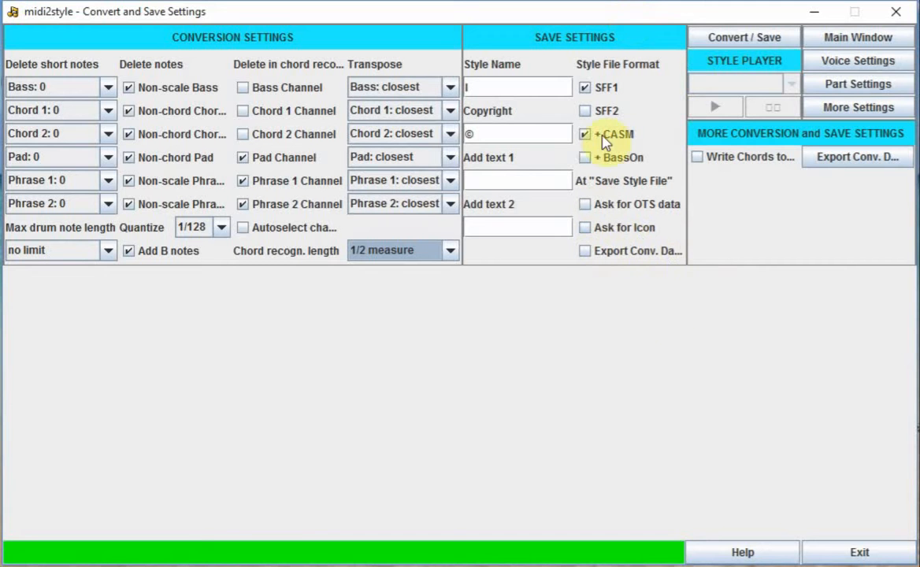
left_click(842, 39)
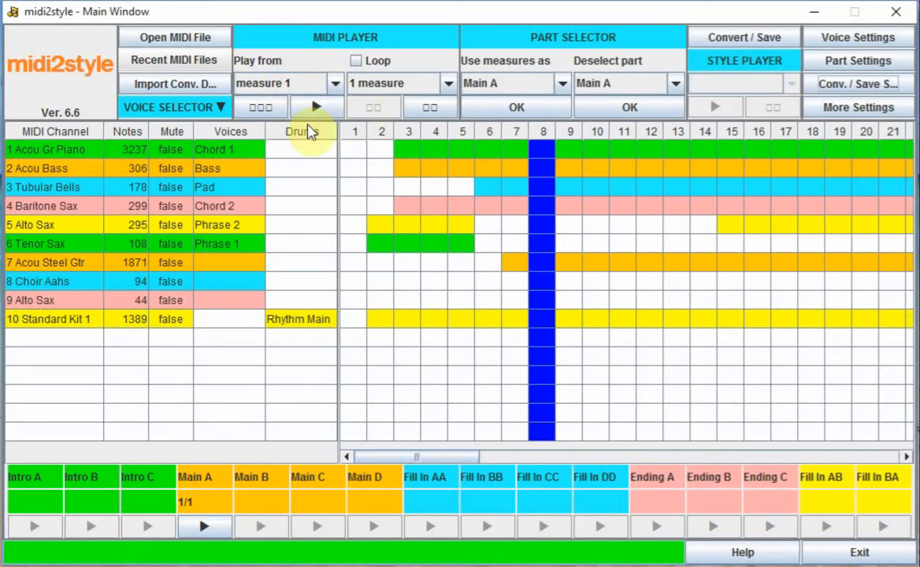
Assign 5 measures starting at measure 2 to the Intro A part
left_click(562, 82)
scroll(543, 187, "down", 3)
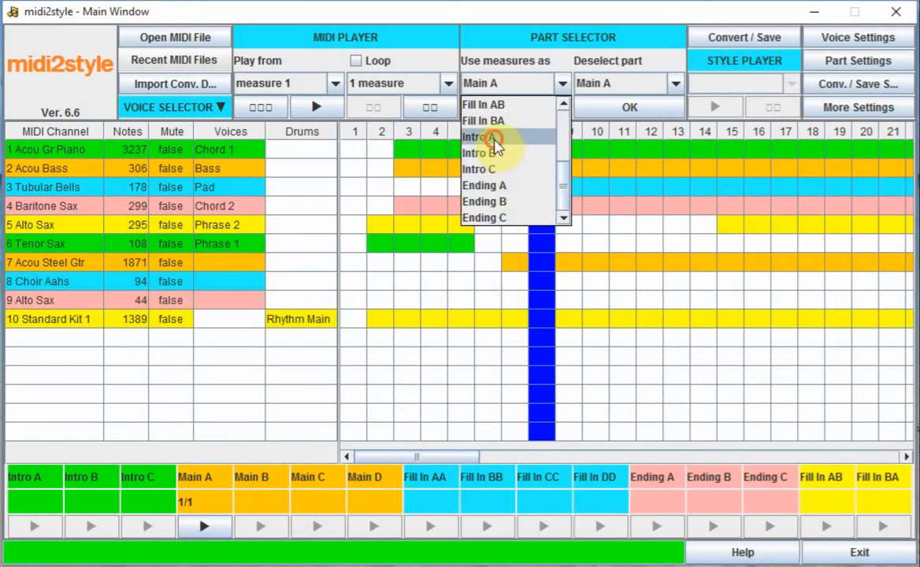
left_click(504, 138)
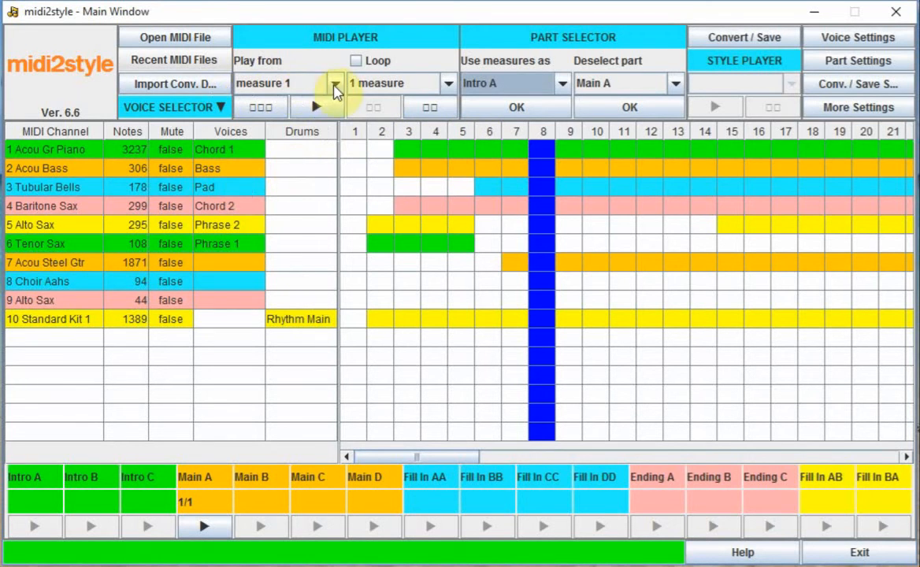
left_click(335, 84)
left_click(292, 124)
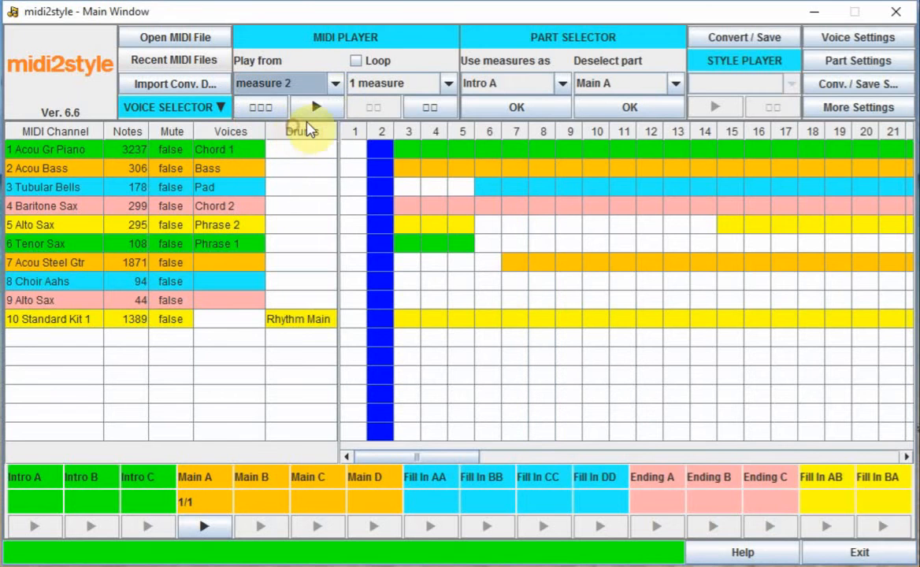
left_click(449, 83)
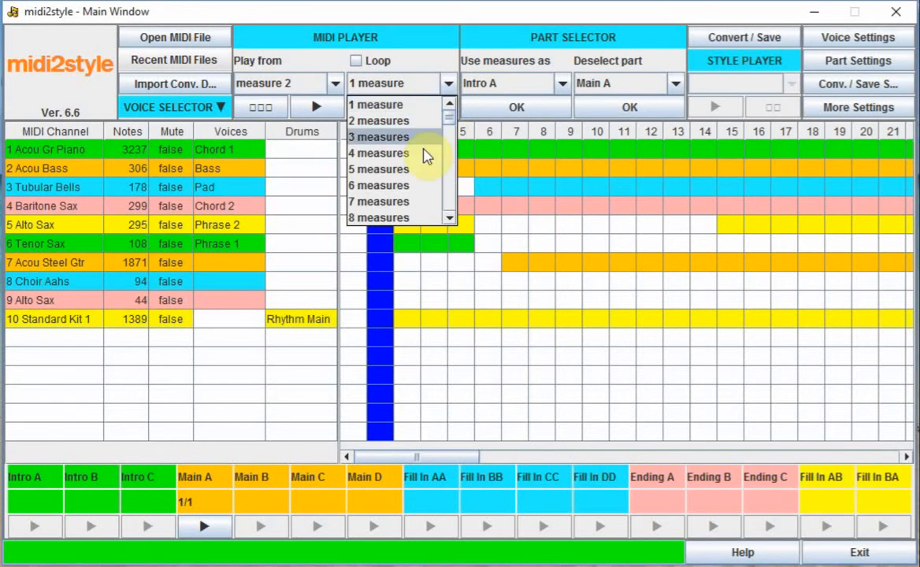
left_click(415, 170)
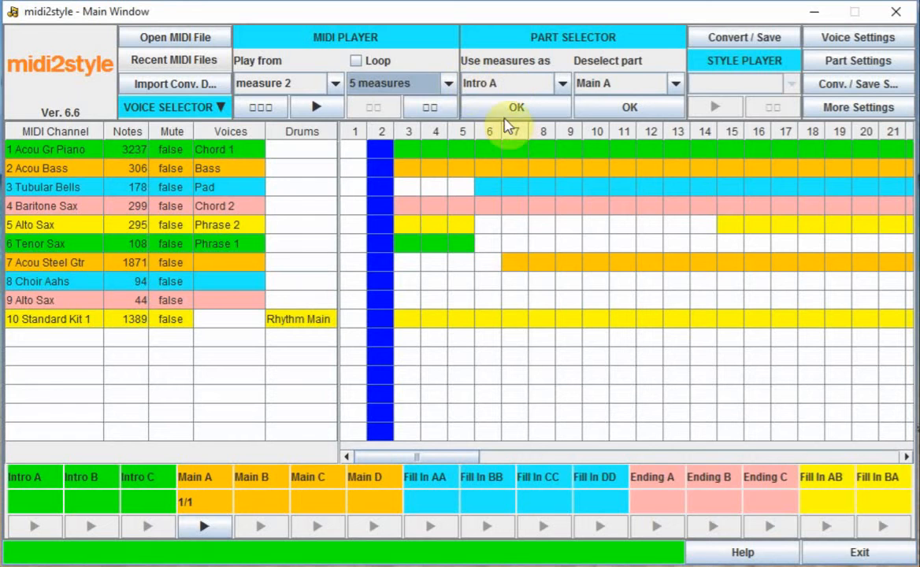
left_click(499, 109)
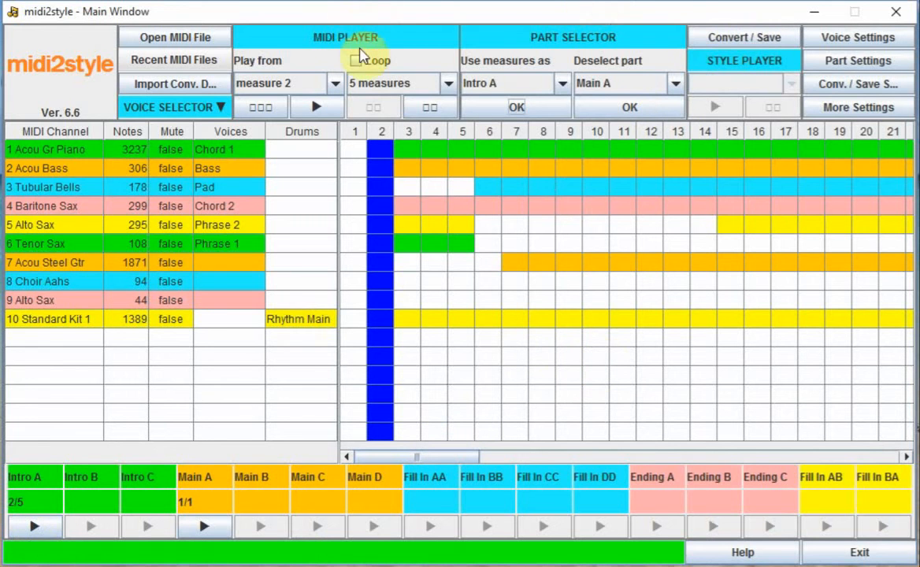
Enable looping in the MIDI player and play the Intro A measures, then stop playback
left_click(358, 63)
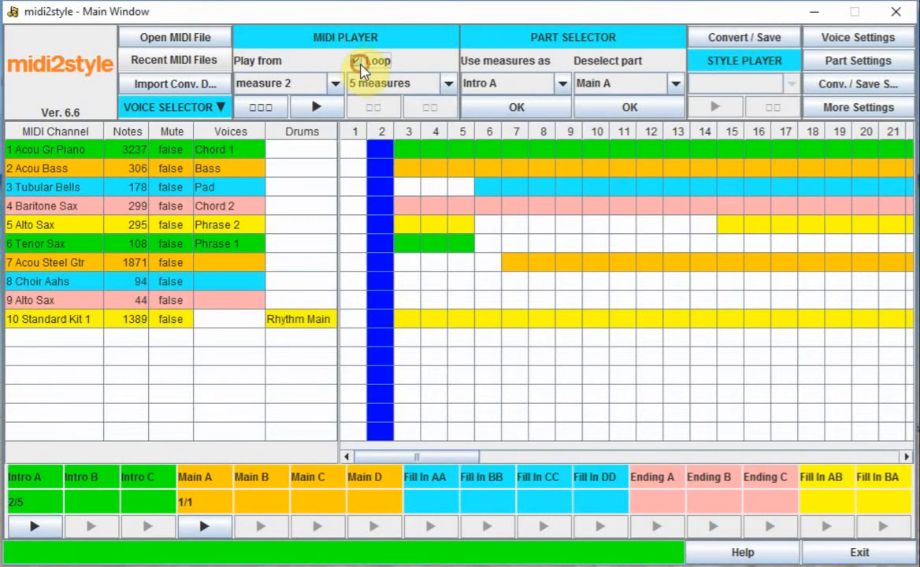
left_click(26, 531)
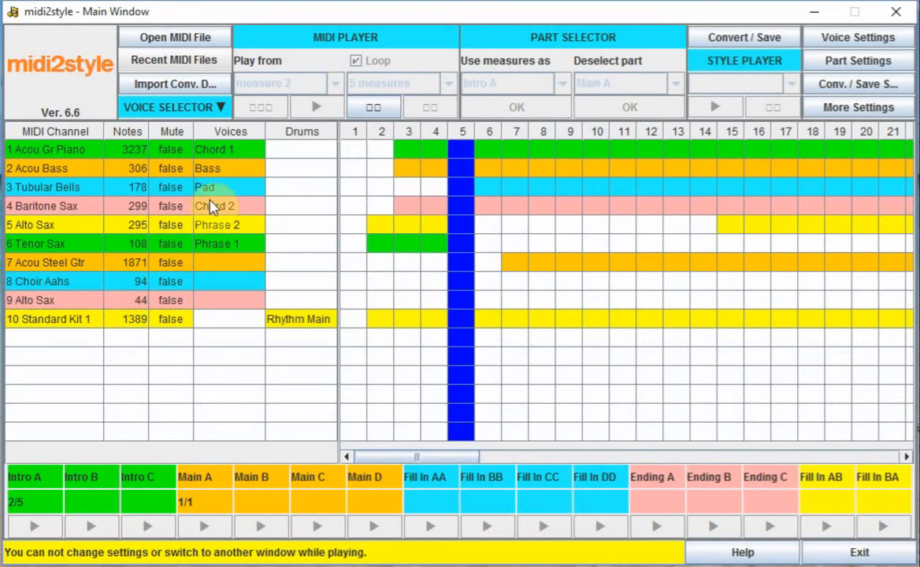
left_click(372, 109)
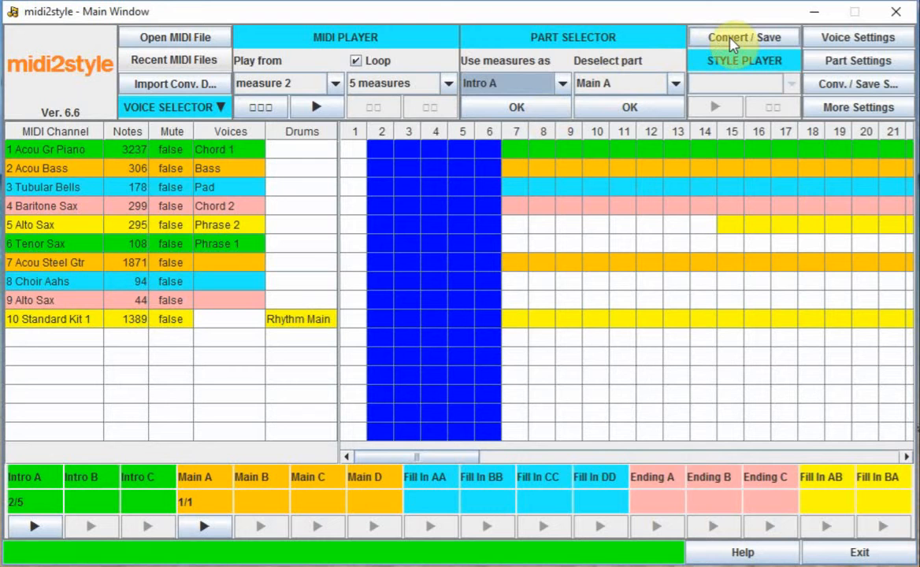
Convert the MIDI file and save the style as I.sty in the You Can Do It folder
left_click(731, 44)
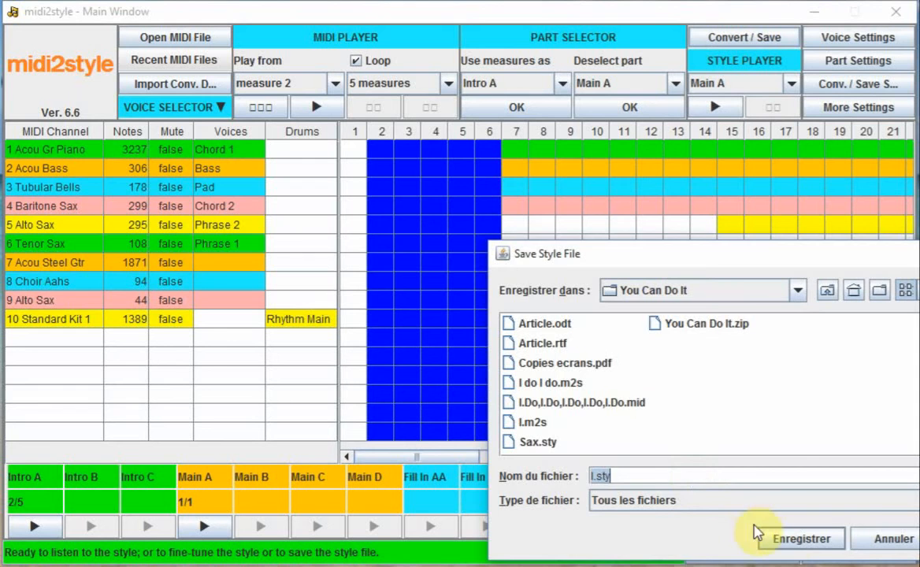
left_click(802, 539)
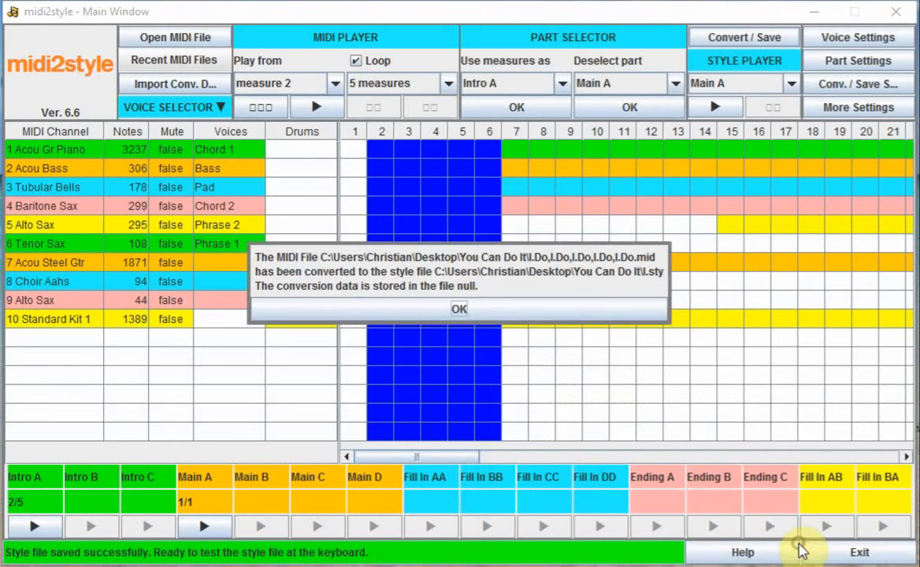
left_click(464, 310)
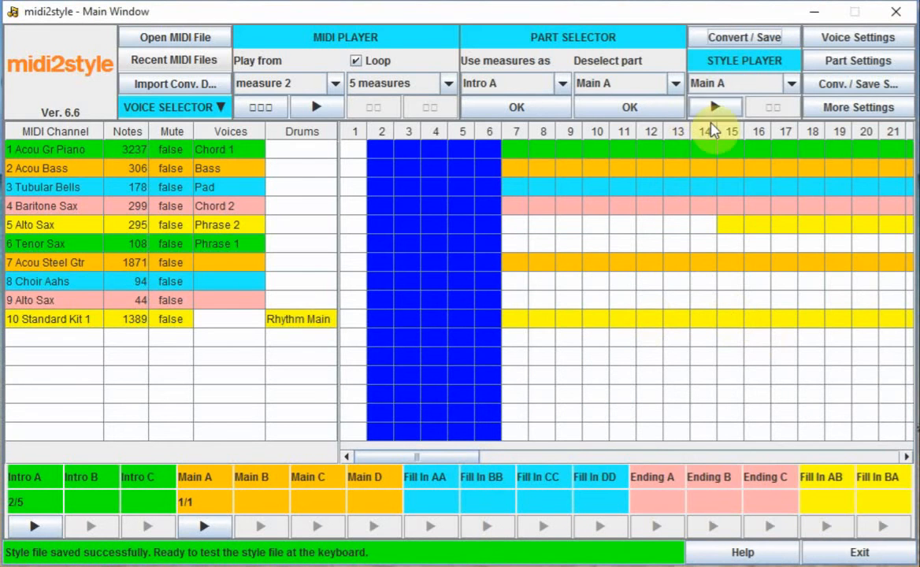
Listen to the converted Intro A part in the style player and stop it
left_click(790, 83)
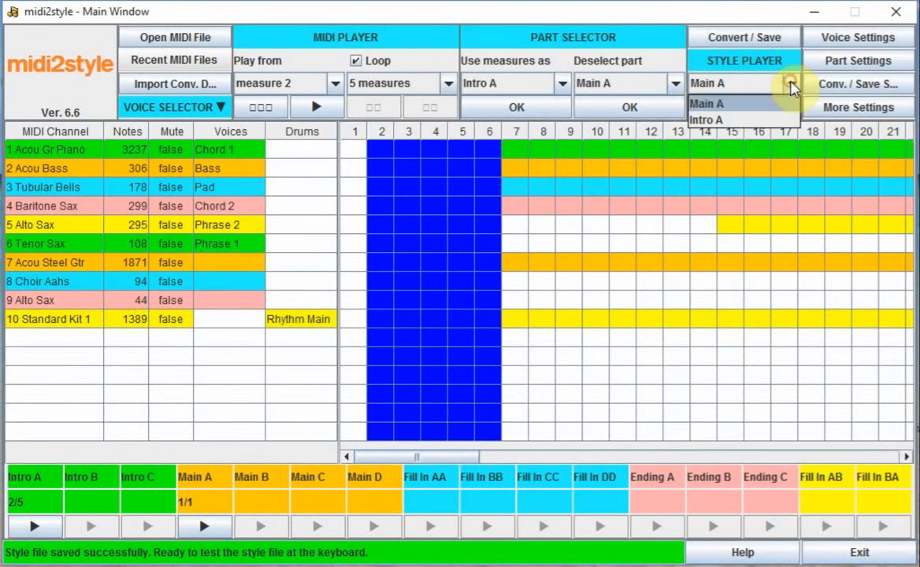
left_click(722, 120)
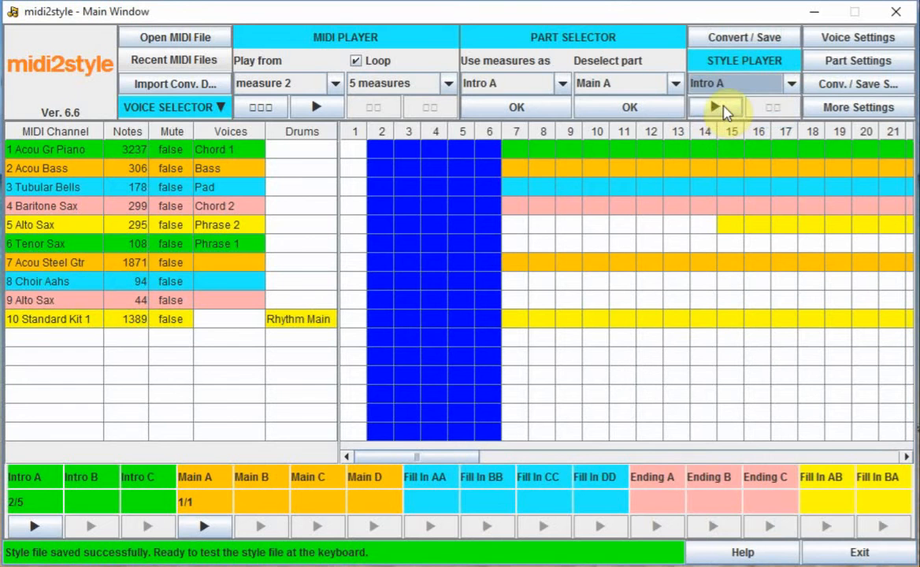
left_click(715, 107)
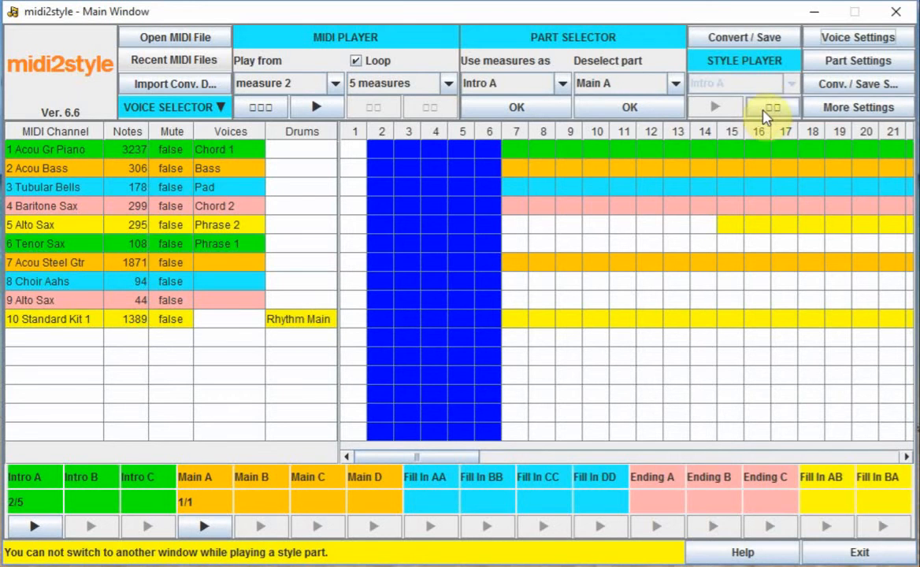
left_click(773, 111)
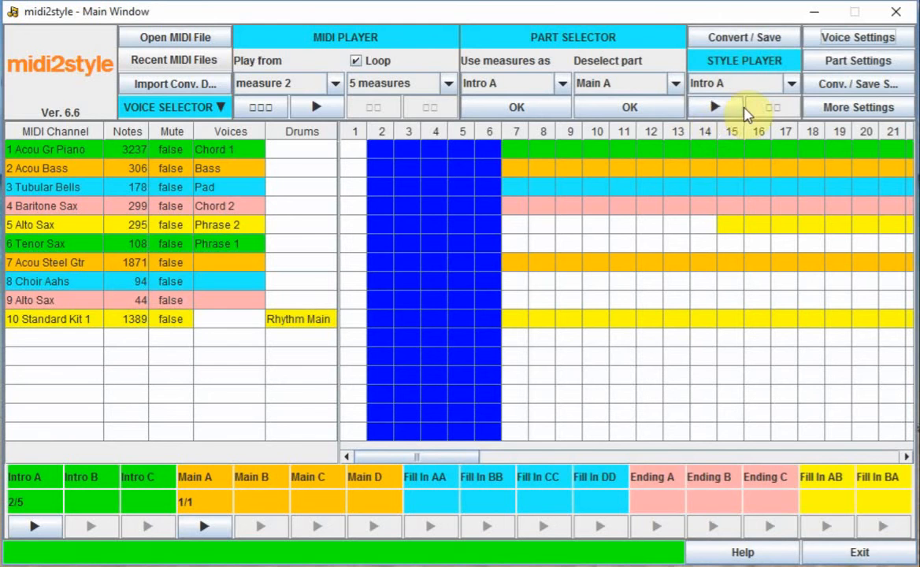
Make Intro A a melodic part and enable Bass, Chord 1, Chord 2, Pad, Phrase 1 and Phrase 2 as melody channels
left_click(832, 62)
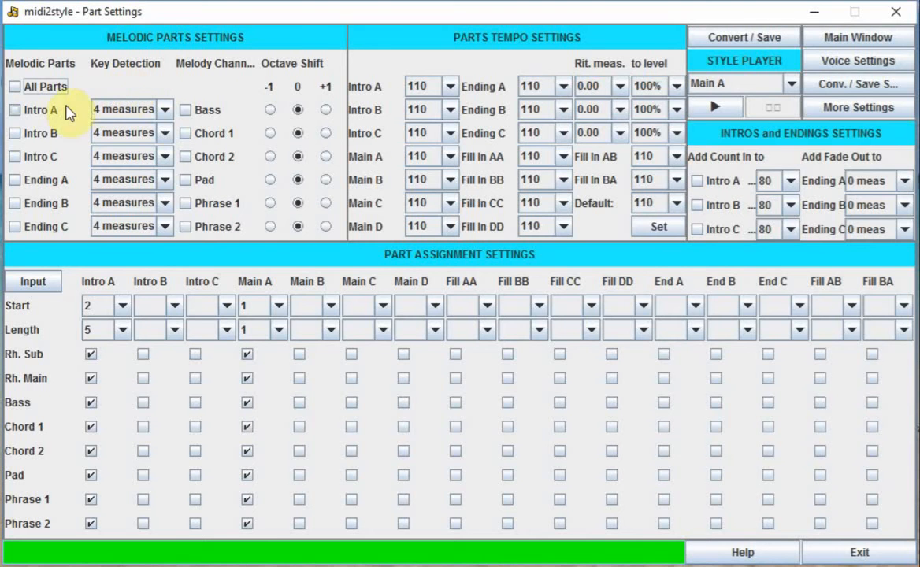
left_click(14, 111)
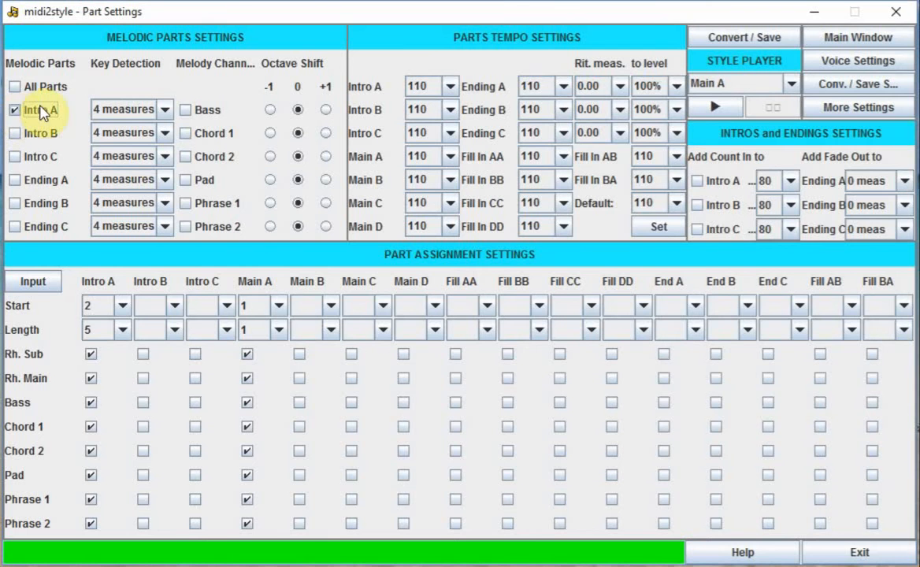
left_click(186, 110)
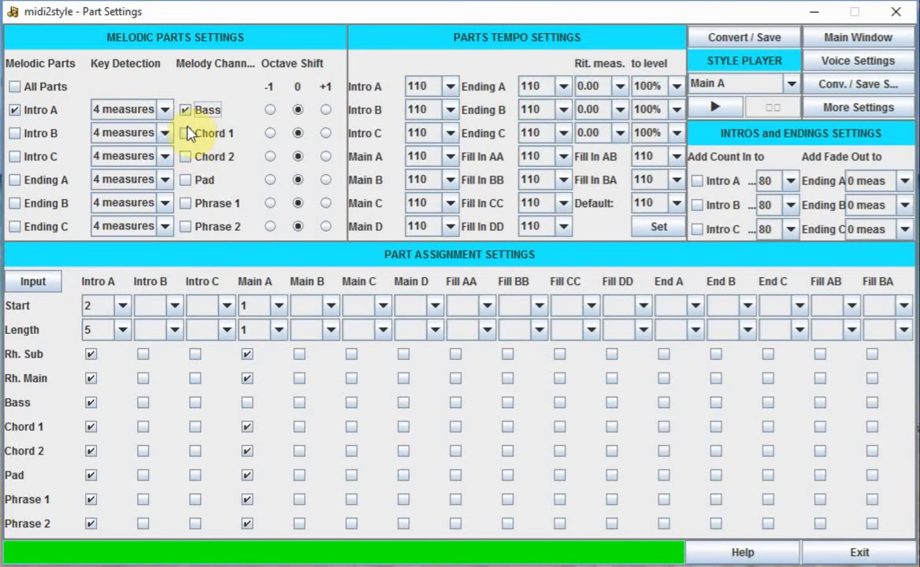
left_click(187, 134)
left_click(186, 157)
left_click(186, 179)
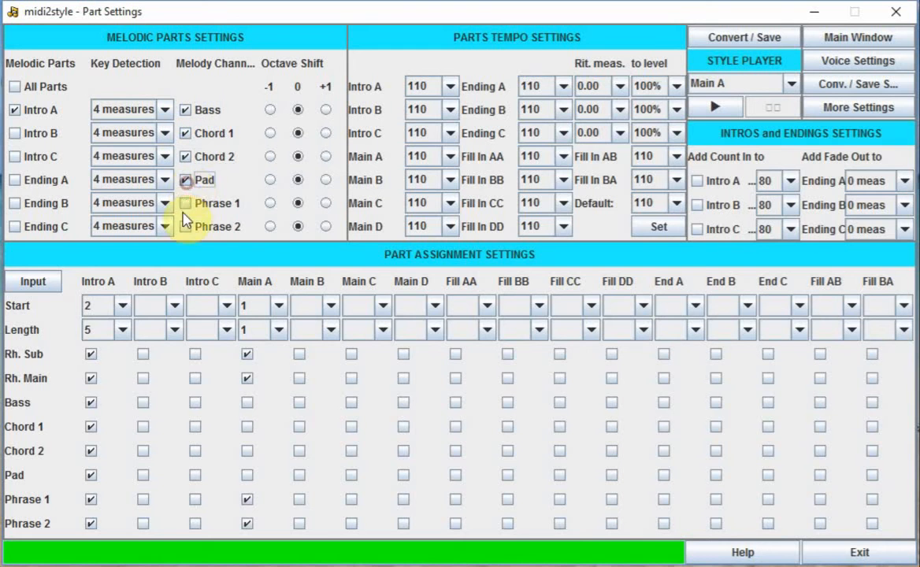
left_click(186, 203)
left_click(188, 227)
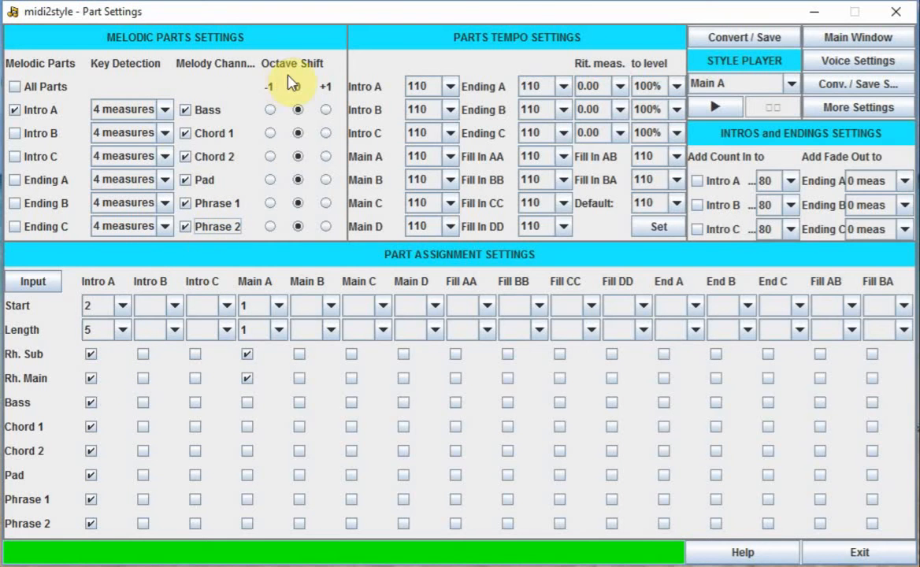
Convert the MIDI file again with the melodic Intro A and save it over I.sty in the You Can Do It folder
left_click(730, 48)
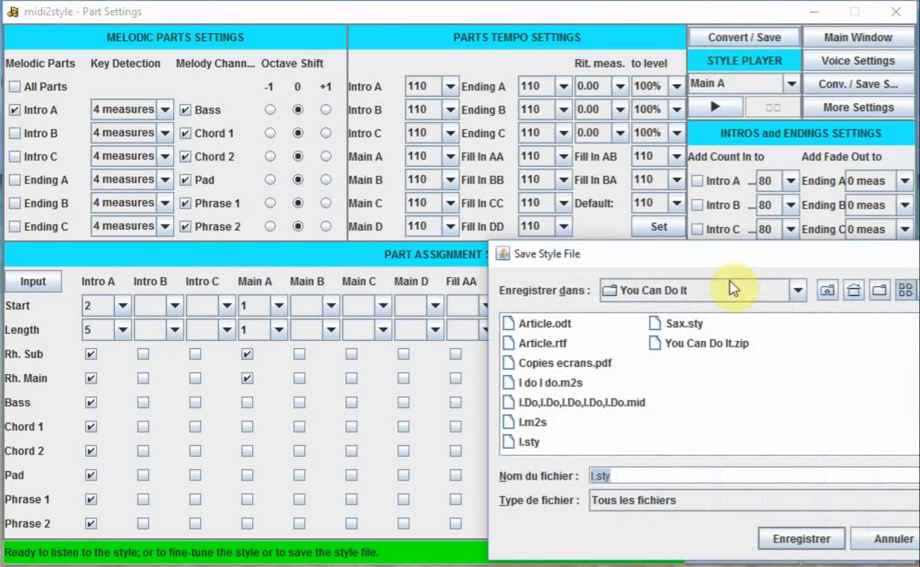
left_click(776, 538)
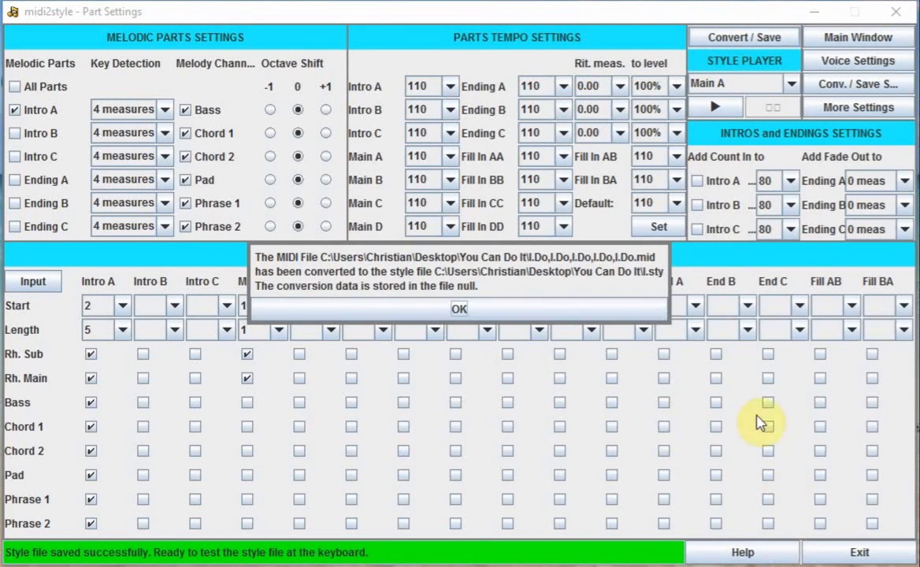
left_click(508, 309)
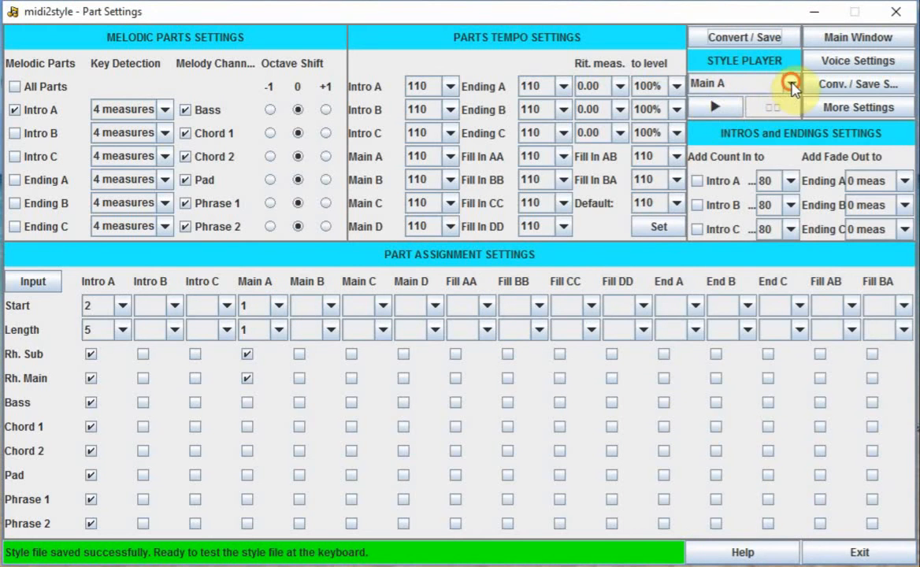
Play the melodic Intro A part in the style player, then stop playback
left_click(791, 83)
left_click(713, 120)
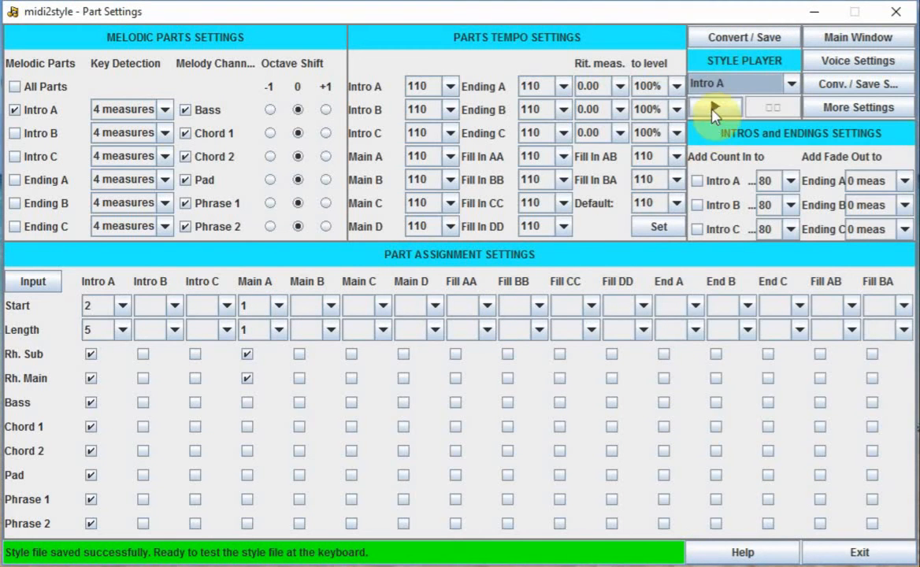
left_click(714, 107)
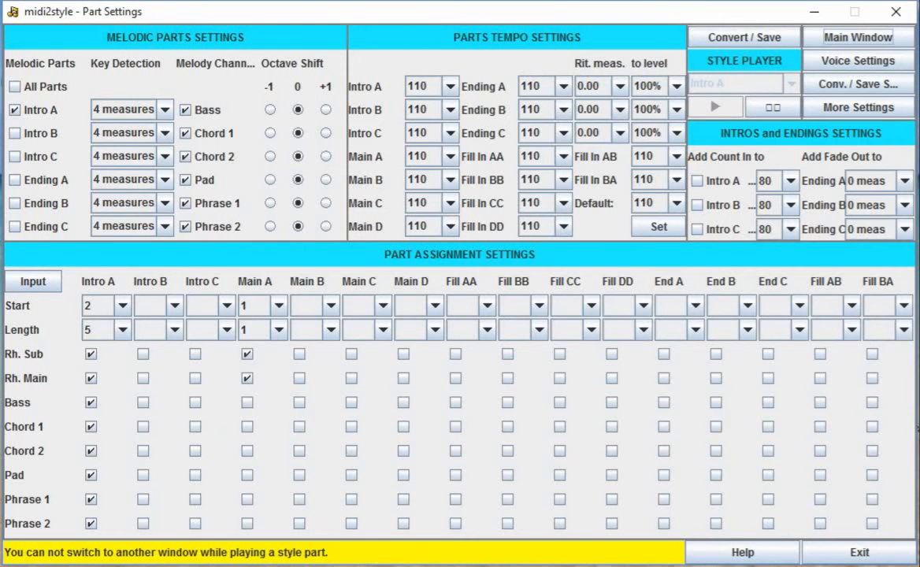
left_click(778, 111)
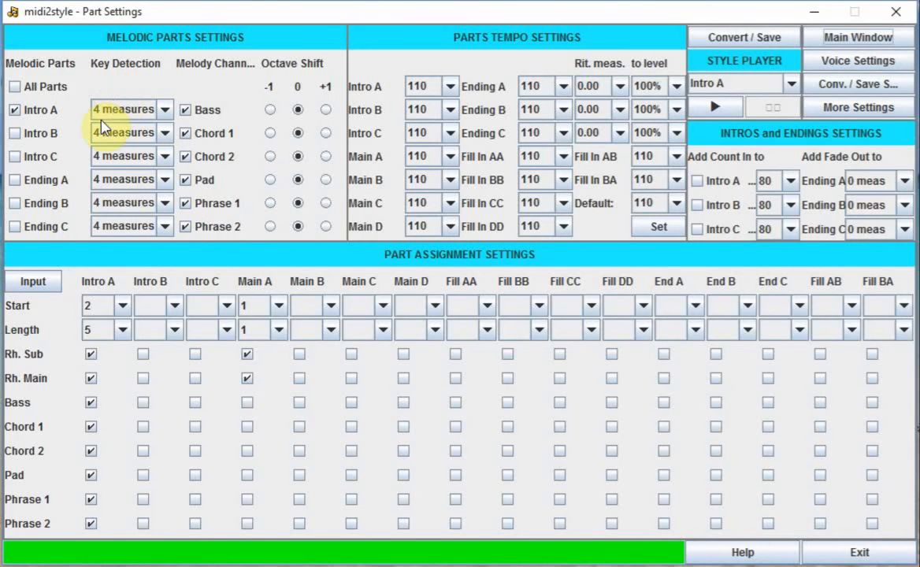
Make Ending C, Intro B, Intro C, Ending A and Ending B melodic too, with All Parts enabled
left_click(15, 228)
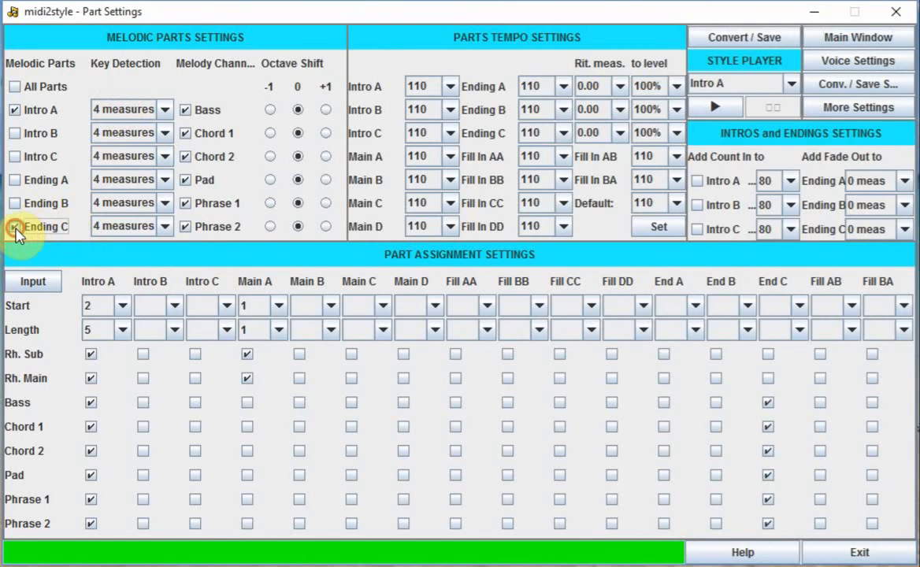
left_click(18, 88)
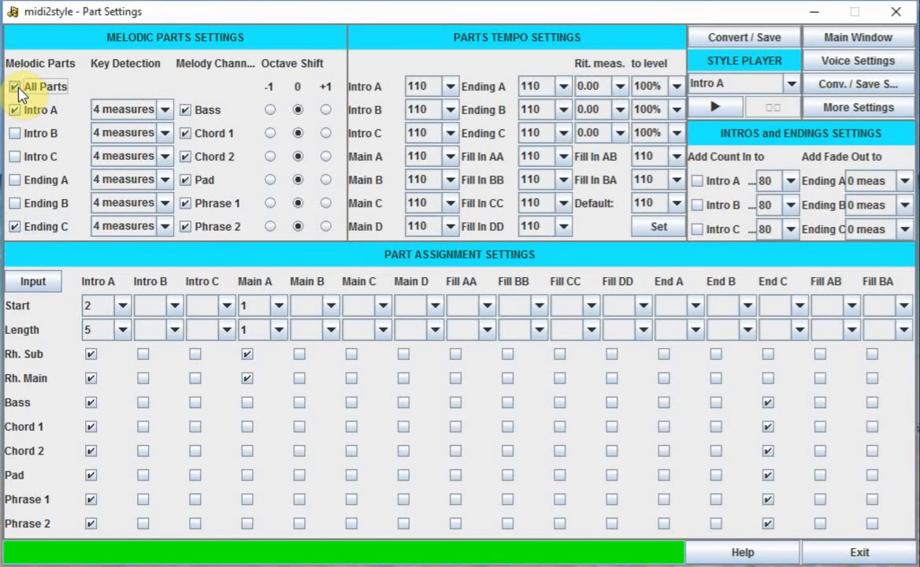
left_click(15, 130)
left_click(15, 156)
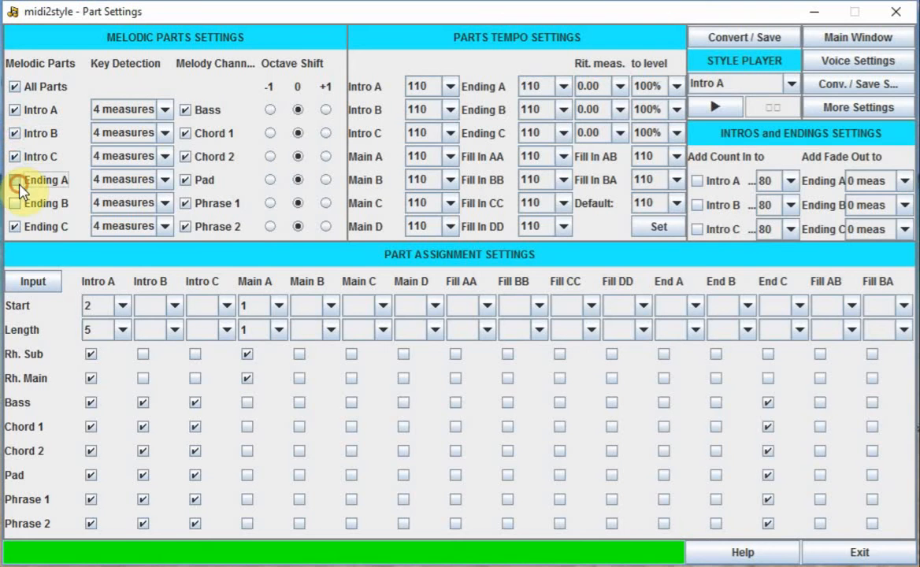
left_click(16, 180)
left_click(22, 203)
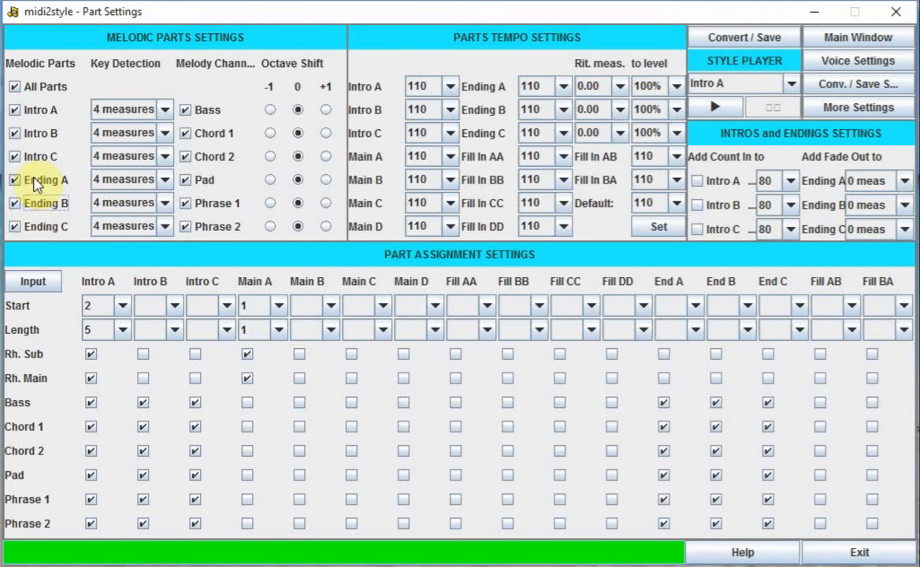
left_click(15, 86)
left_click(15, 87)
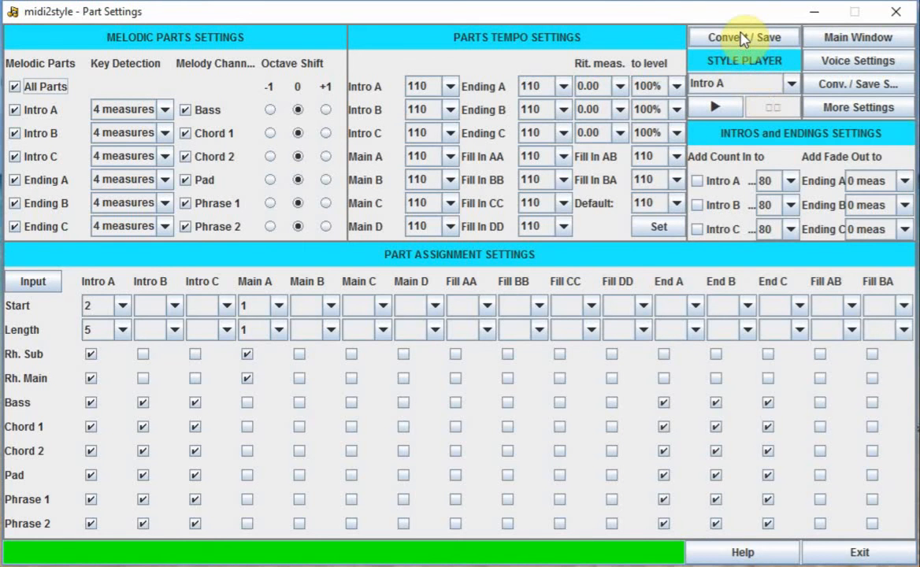
Return to the main window, set the MIDI player to 1 measure from measure 7, and listen to it before stopping
left_click(835, 37)
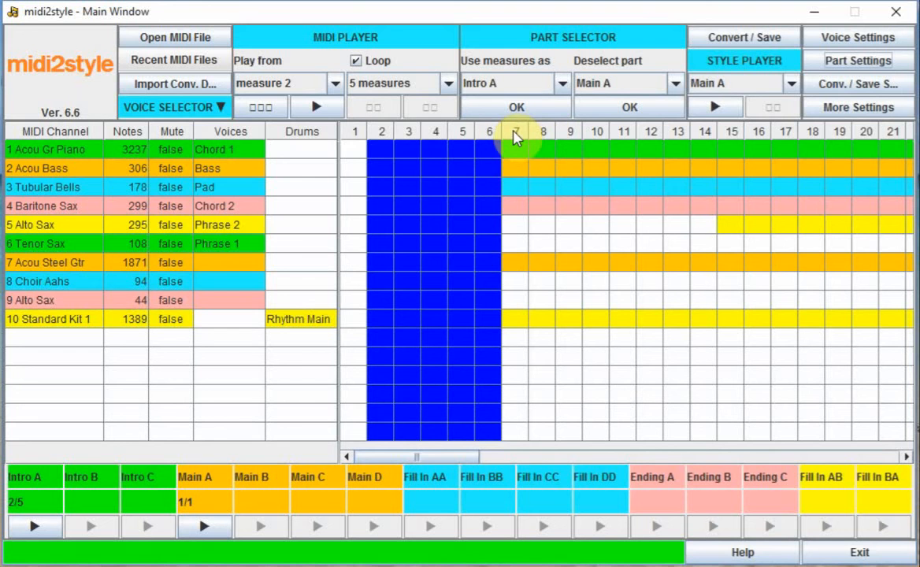
left_click(331, 84)
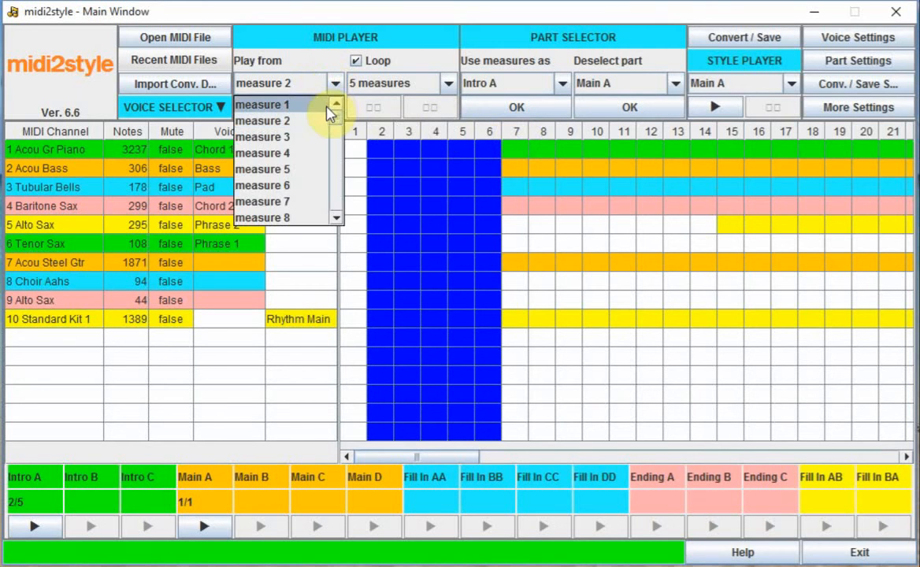
left_click(291, 202)
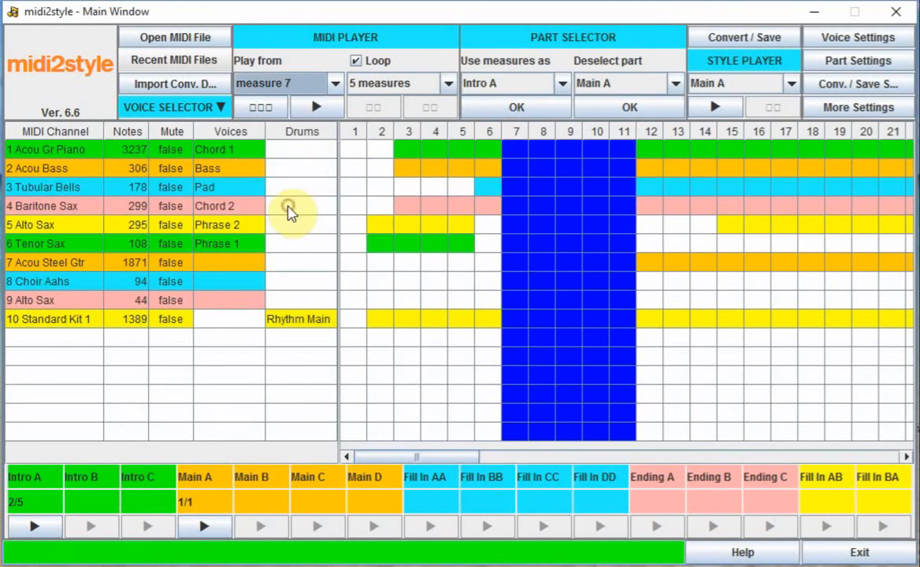
left_click(423, 93)
left_click(421, 104)
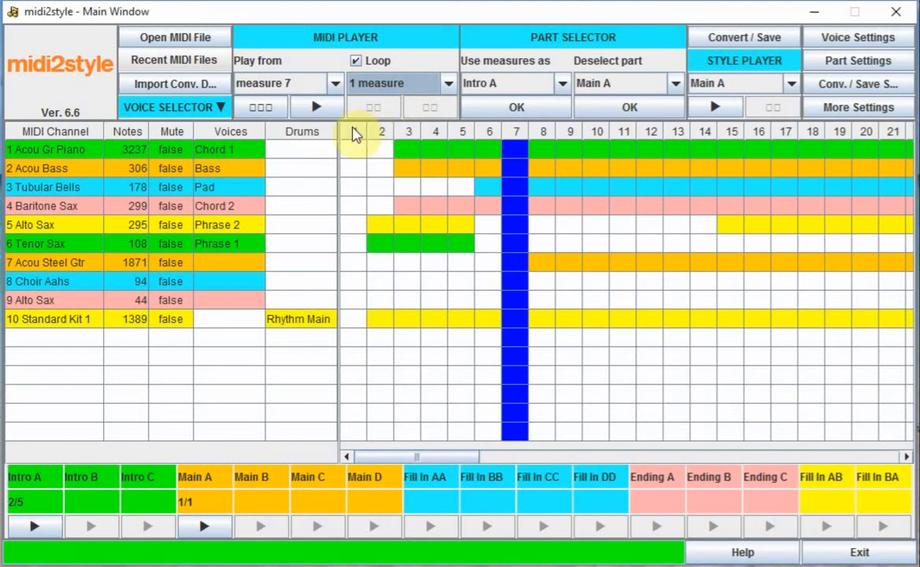
left_click(317, 107)
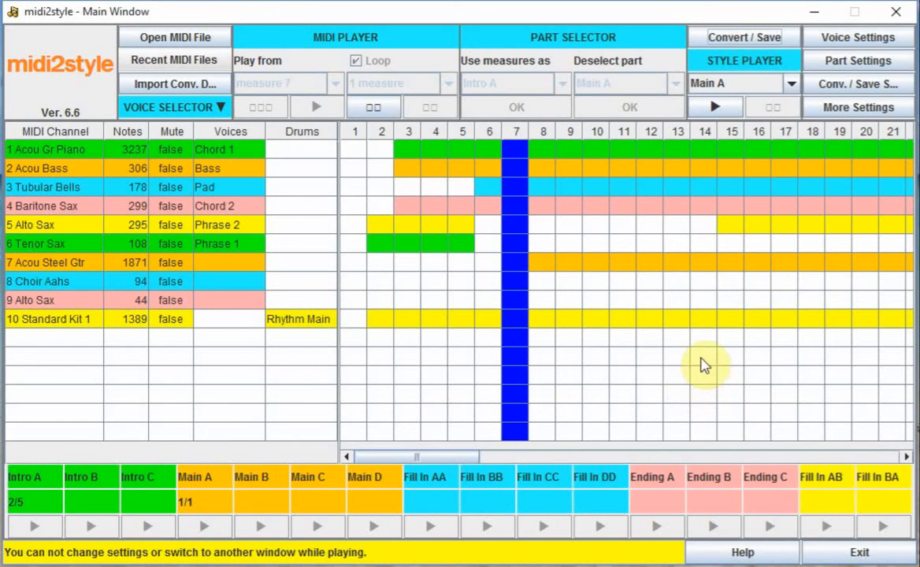
left_click(367, 106)
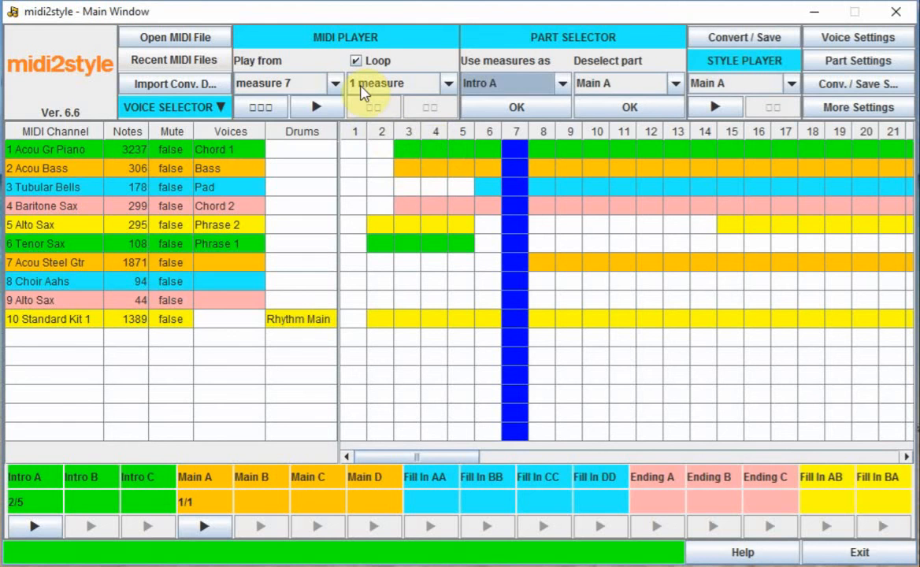
Set the MIDI player to start from measure 8, listen to that measure, and stop playback
left_click(335, 83)
left_click(262, 219)
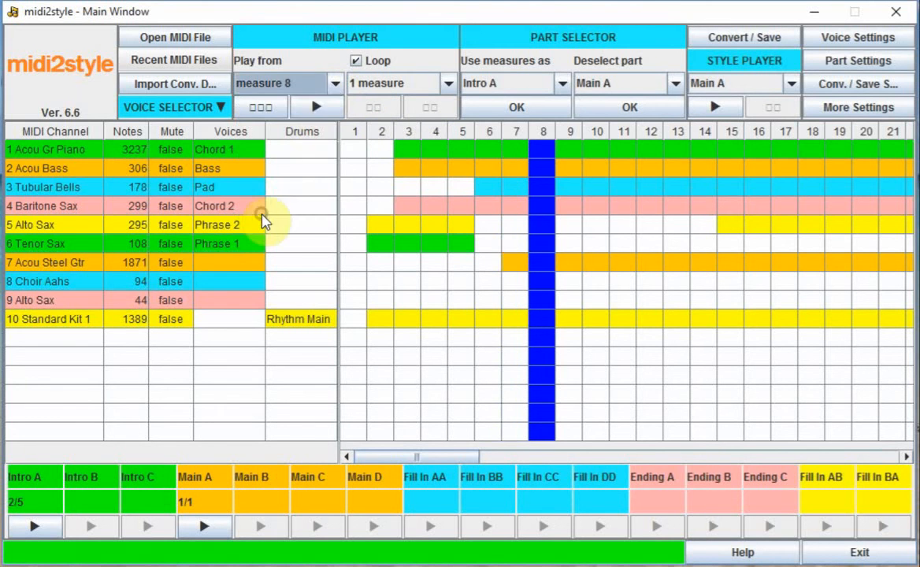
left_click(315, 106)
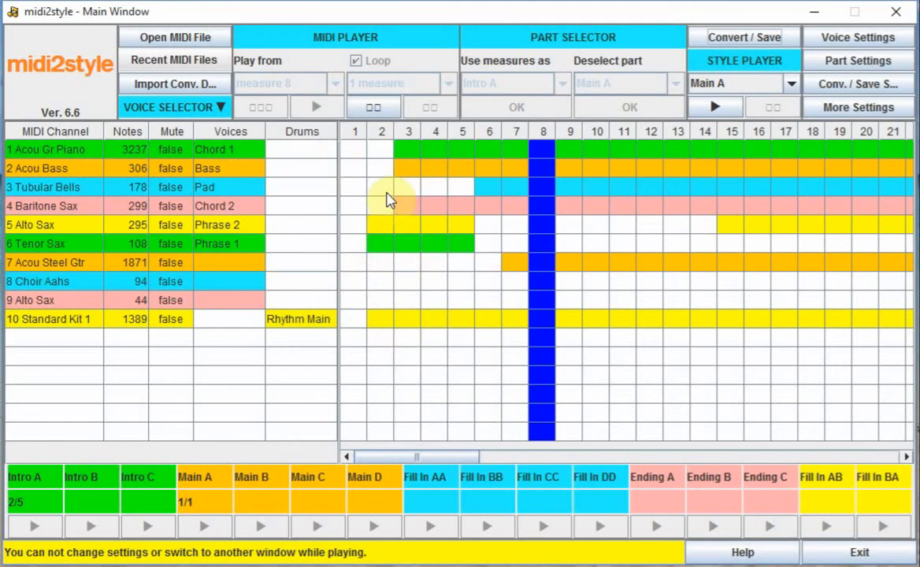
left_click(384, 108)
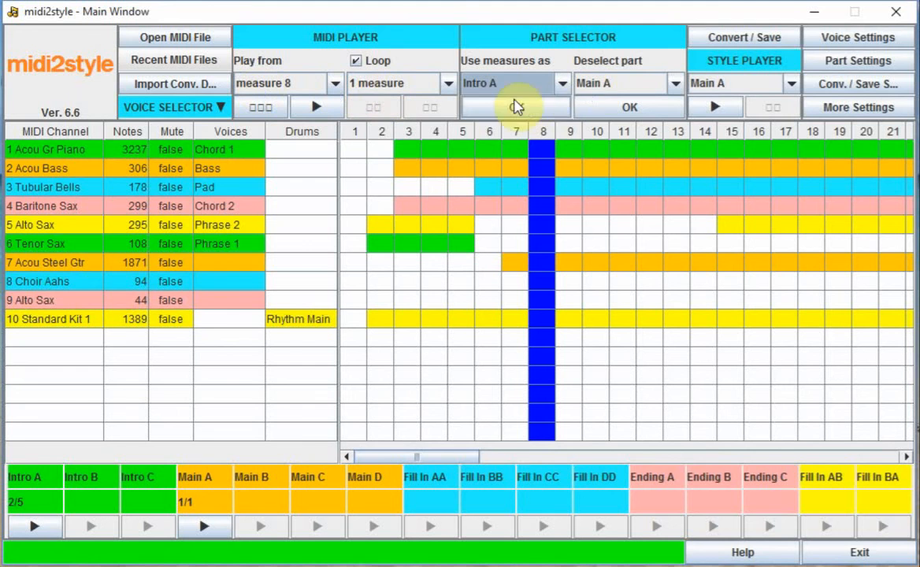
Assign the selected measure to the Main A part and play the part
left_click(564, 83)
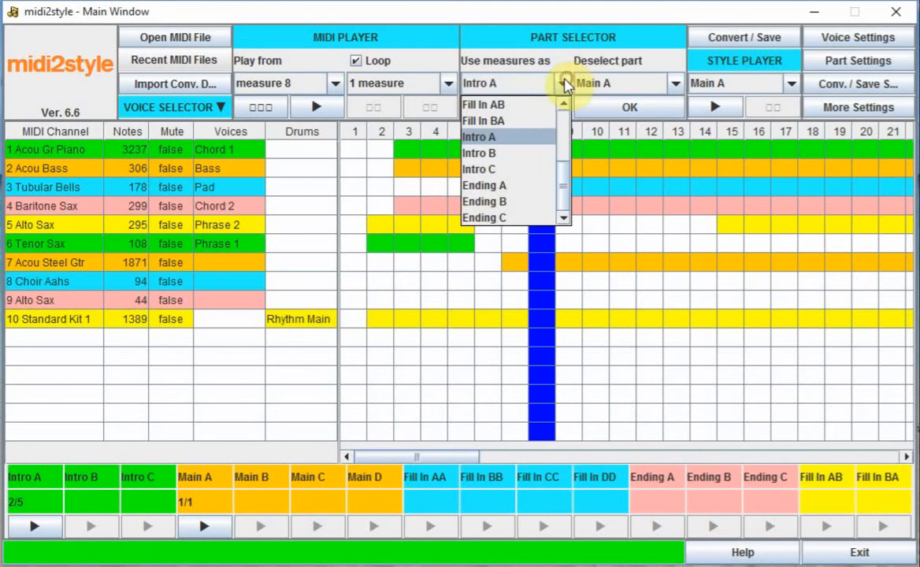
scroll(512, 134, "up", 3)
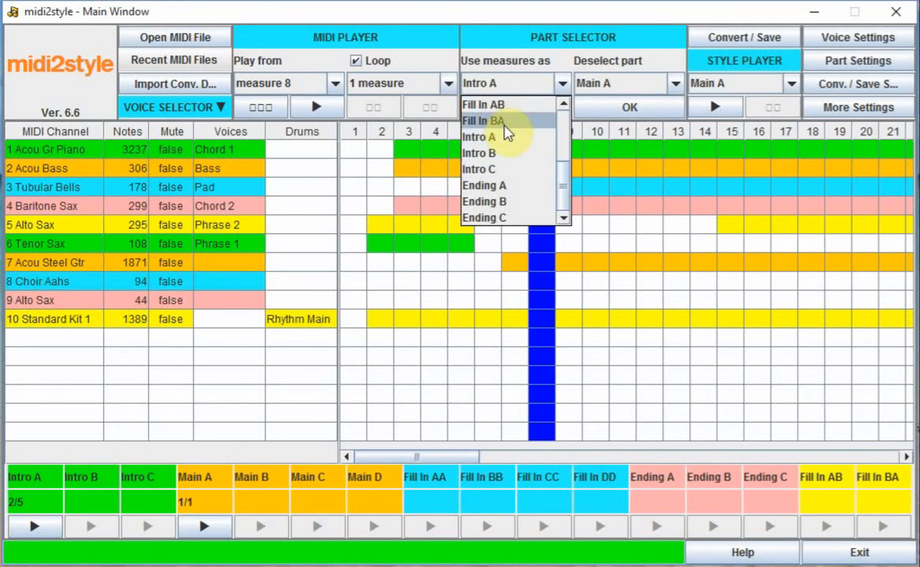
left_click(487, 105)
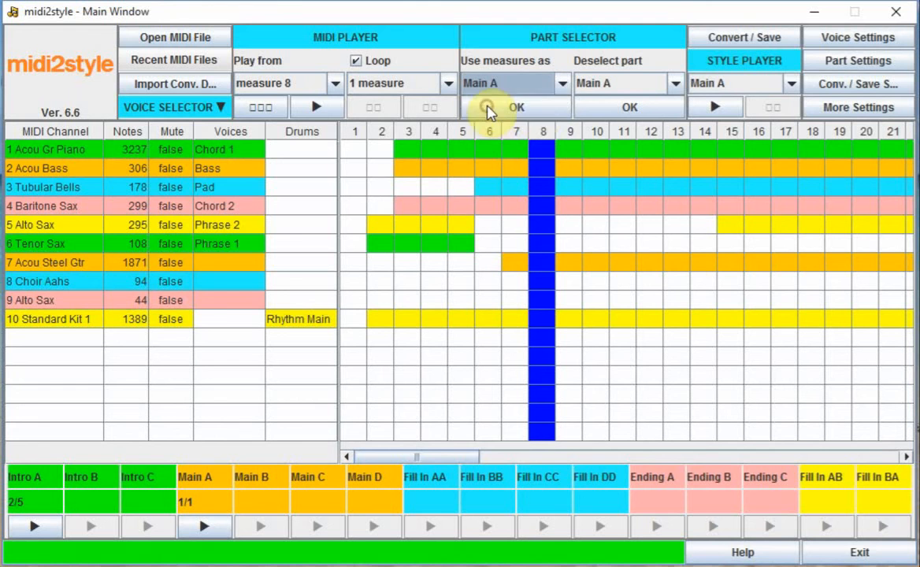
left_click(536, 115)
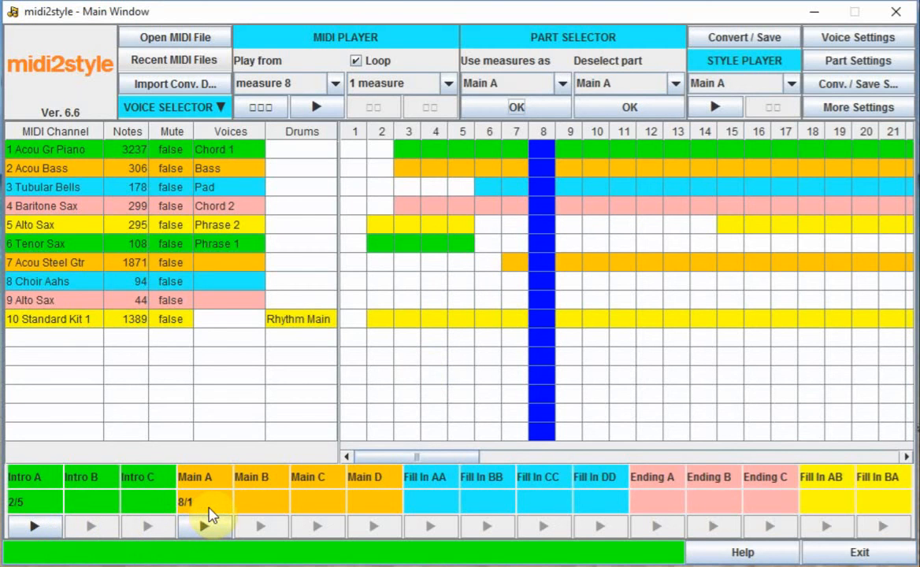
left_click(208, 521)
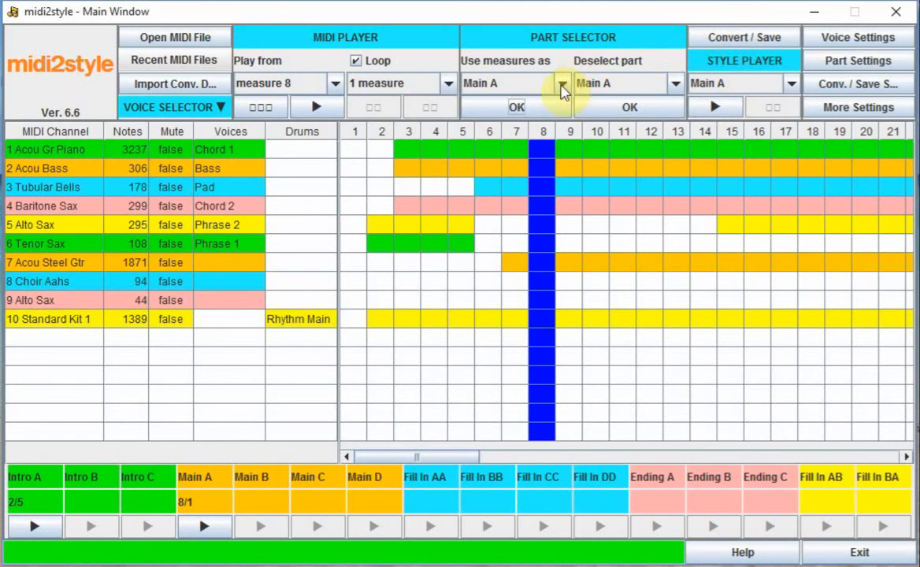
Select 9 measures from measure 82 in the MIDI player
left_click(337, 83)
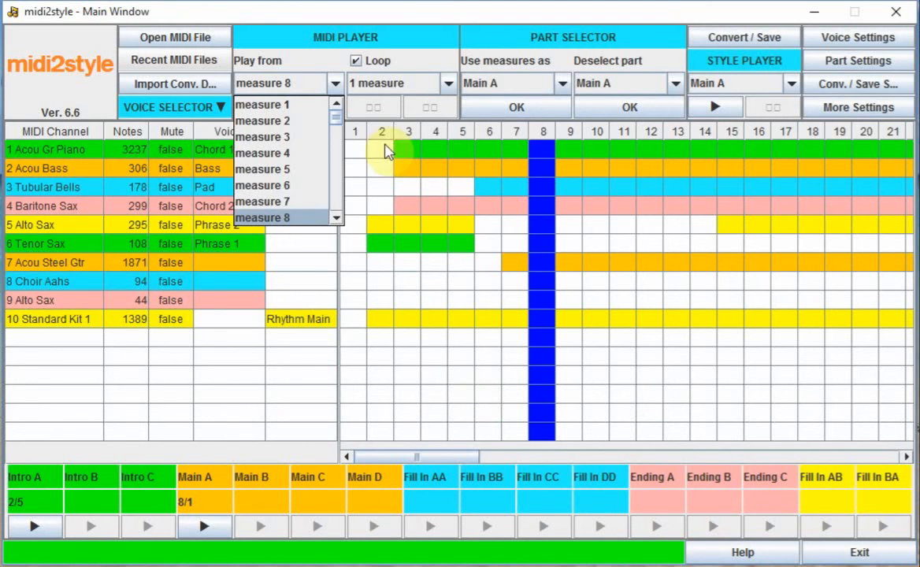
left_click_drag(331, 122, 339, 192)
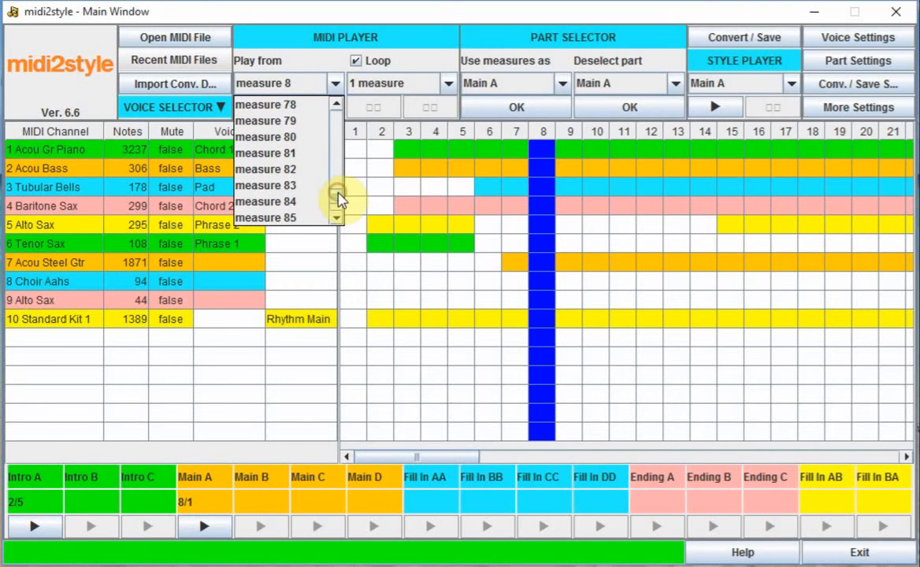
left_click(275, 170)
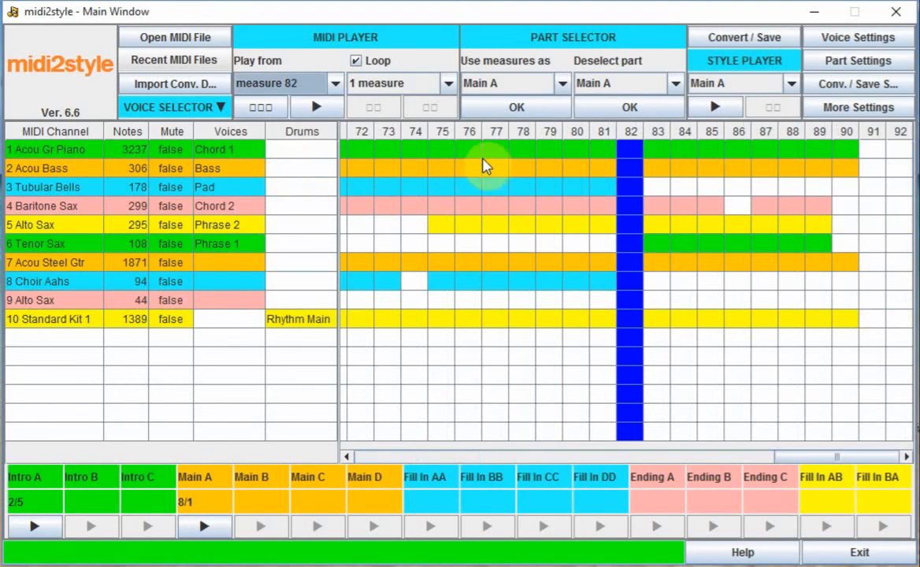
left_click(448, 85)
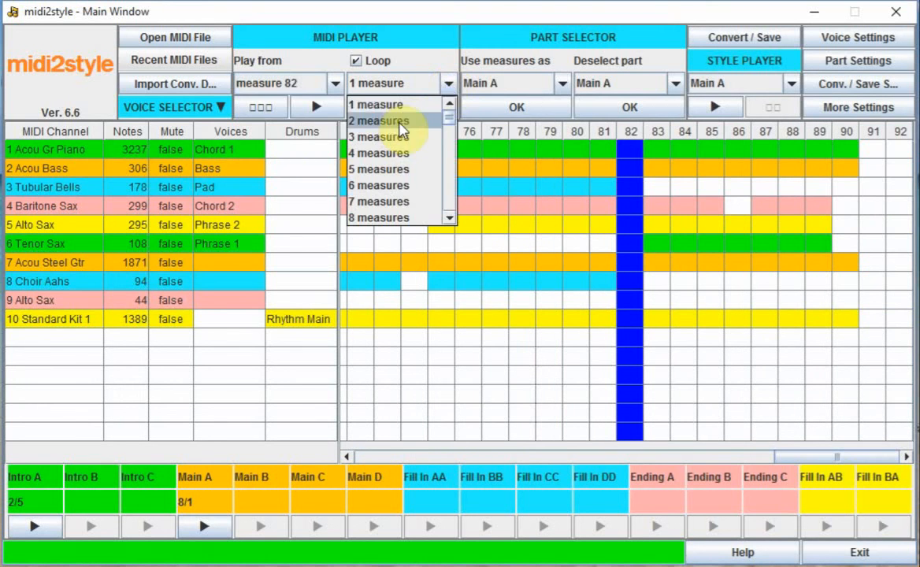
scroll(402, 125, "down", 4)
scroll(400, 128, "up", 2)
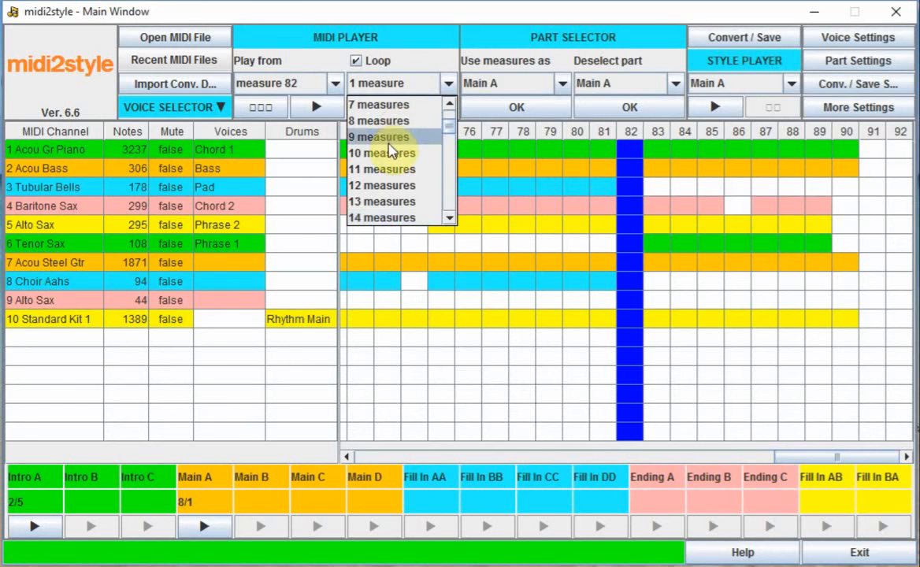
left_click(392, 139)
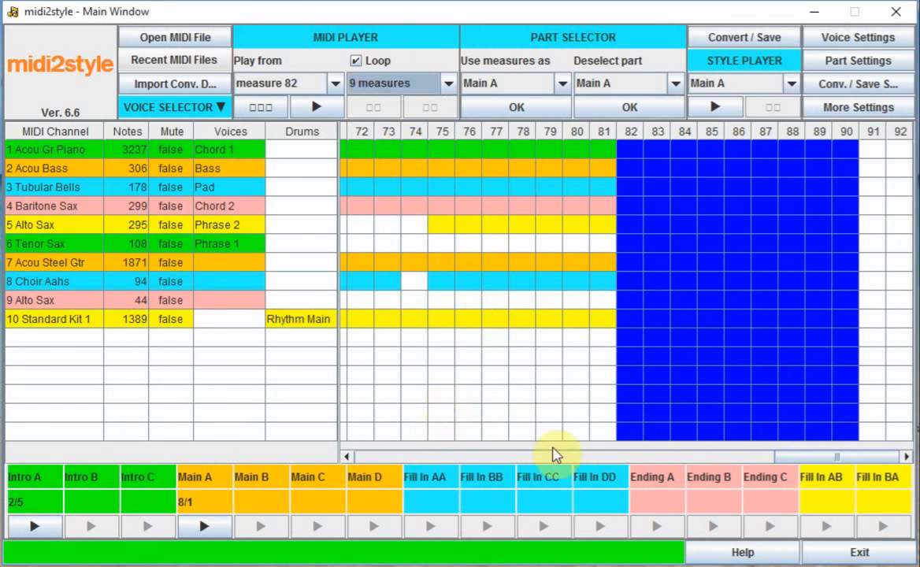
Assign the selected closing measures of the song to the Ending C part
left_click(563, 83)
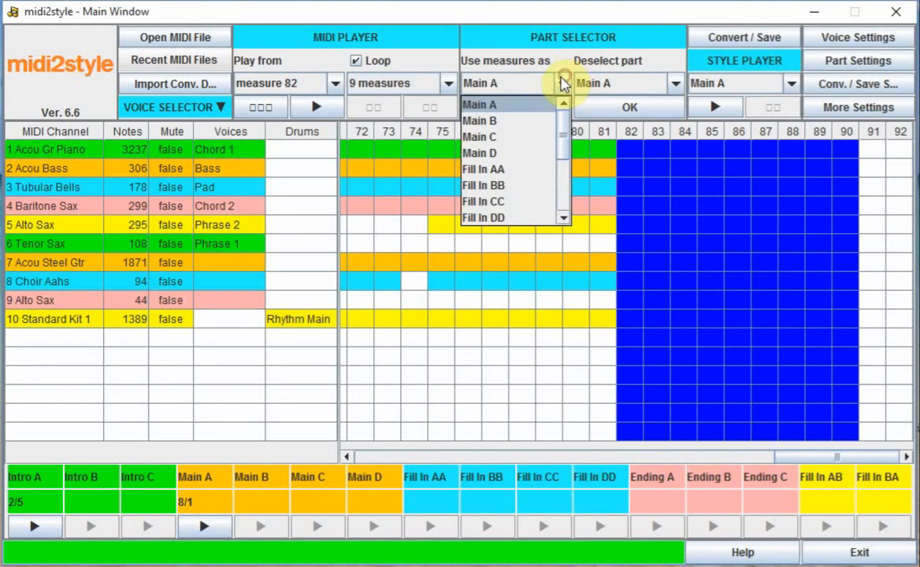
scroll(524, 183, "down", 3)
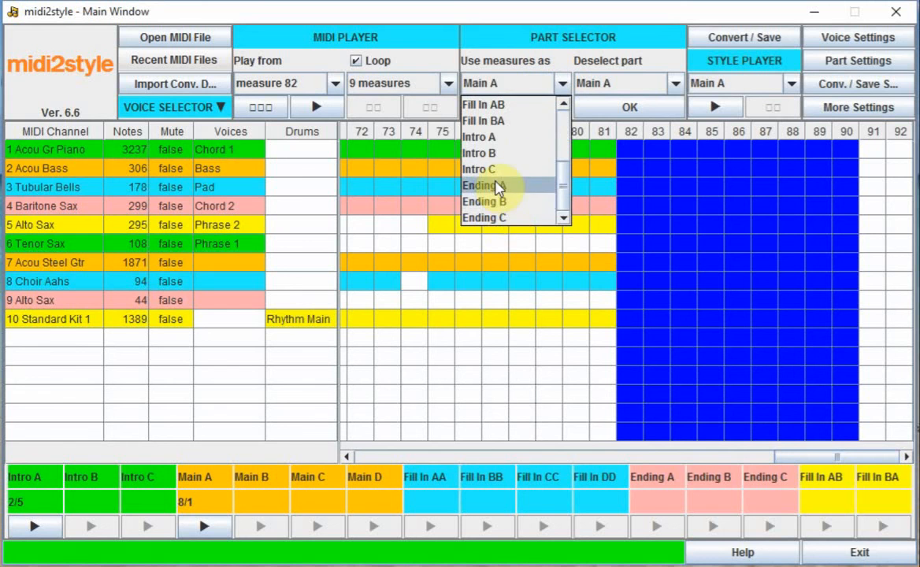
left_click(489, 218)
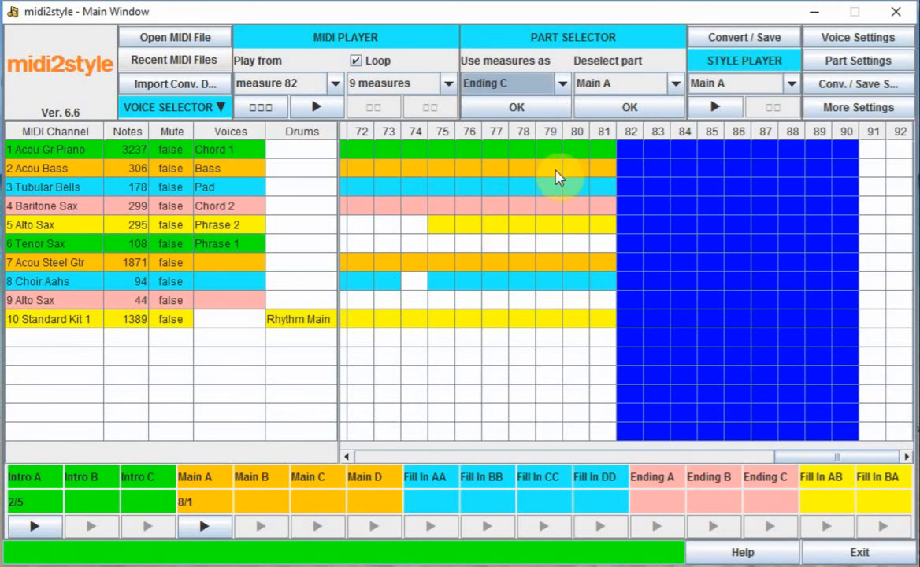
left_click(538, 109)
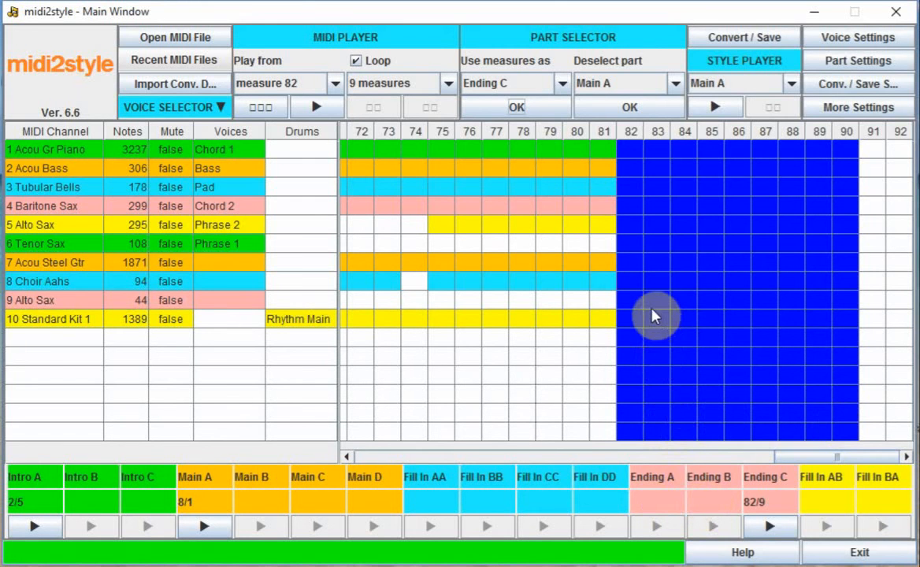
Convert the MIDI song and save the resulting style file as I.sty in the You Can Do It folder
left_click(735, 40)
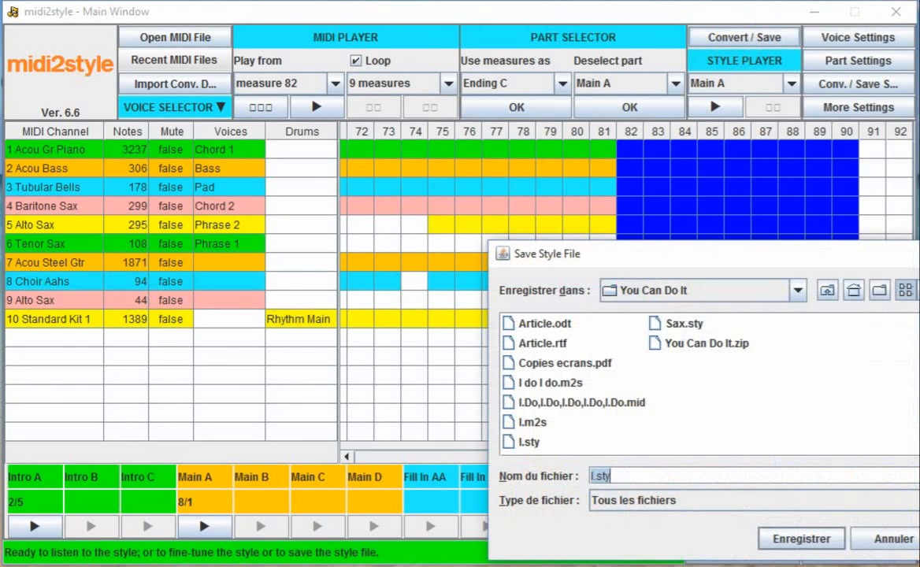
left_click(766, 538)
left_click(442, 315)
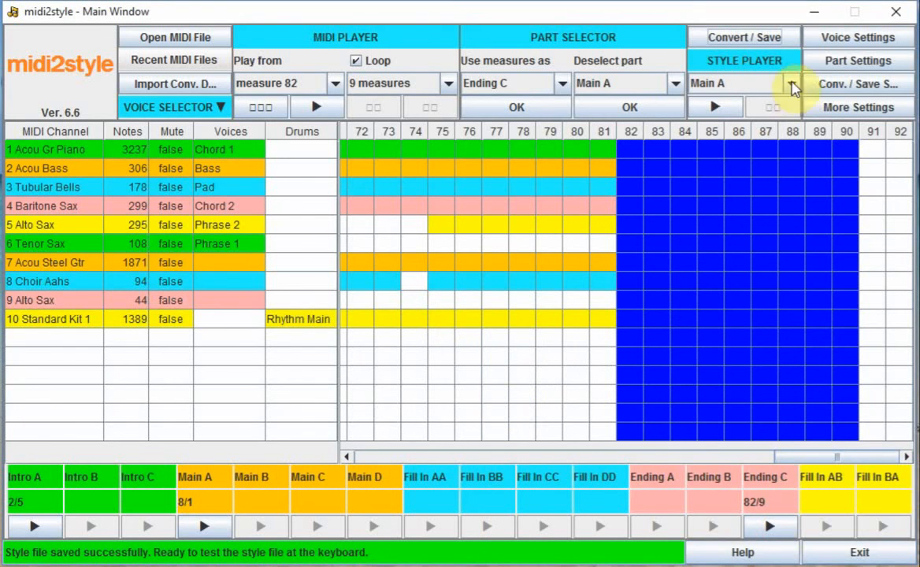
Listen to the Ending C part of the converted style in the style player, and stop playback
left_click(792, 85)
left_click(723, 135)
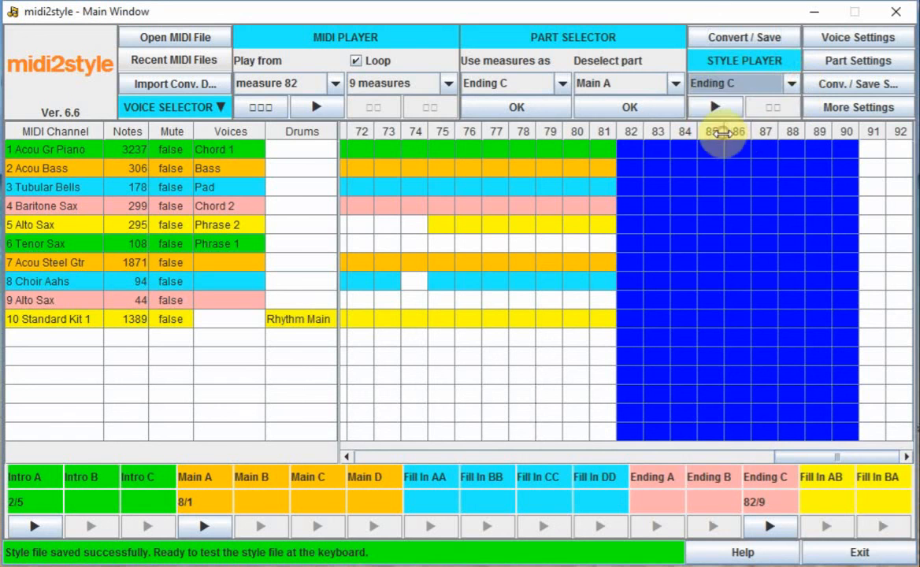
left_click(715, 107)
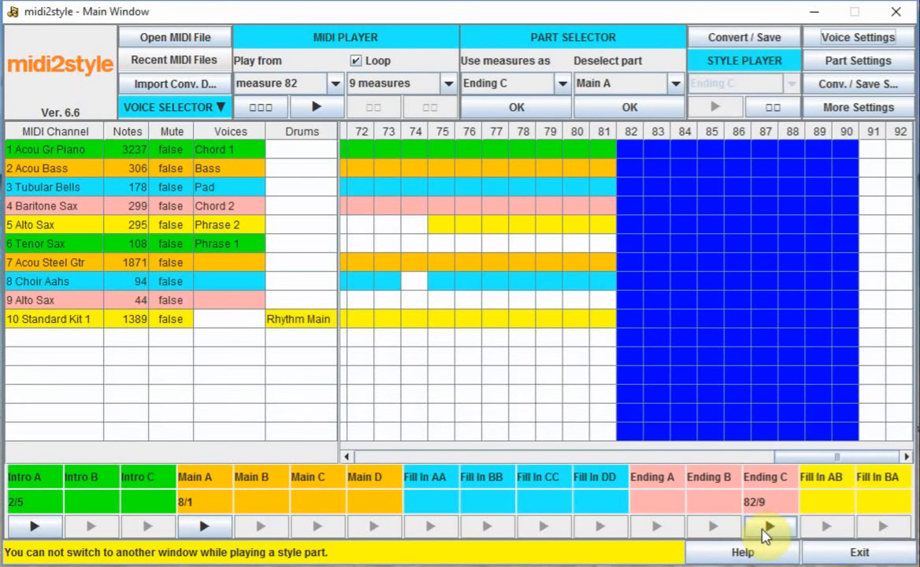
left_click(770, 108)
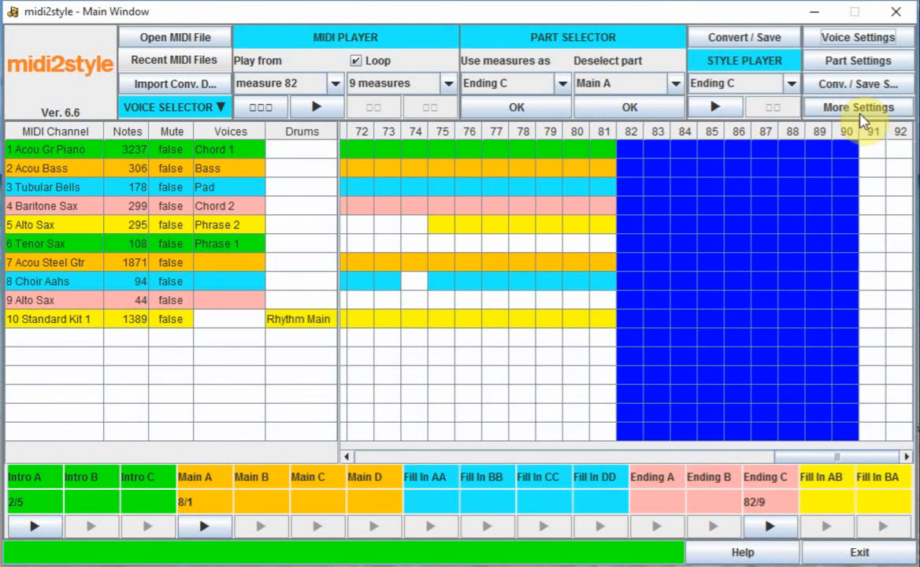
Set the keyboard model to PSR S910 in the program setup and return to the main window
left_click(851, 111)
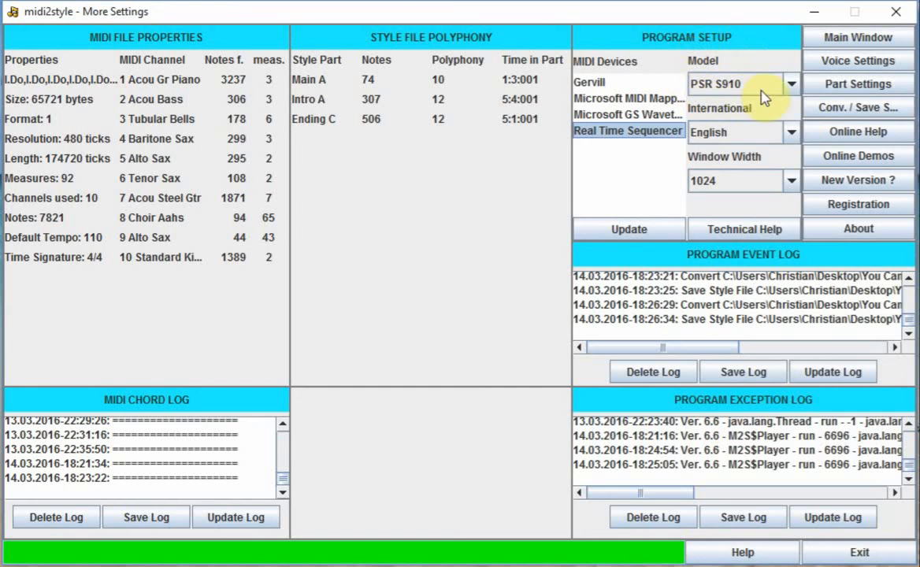
left_click(791, 87)
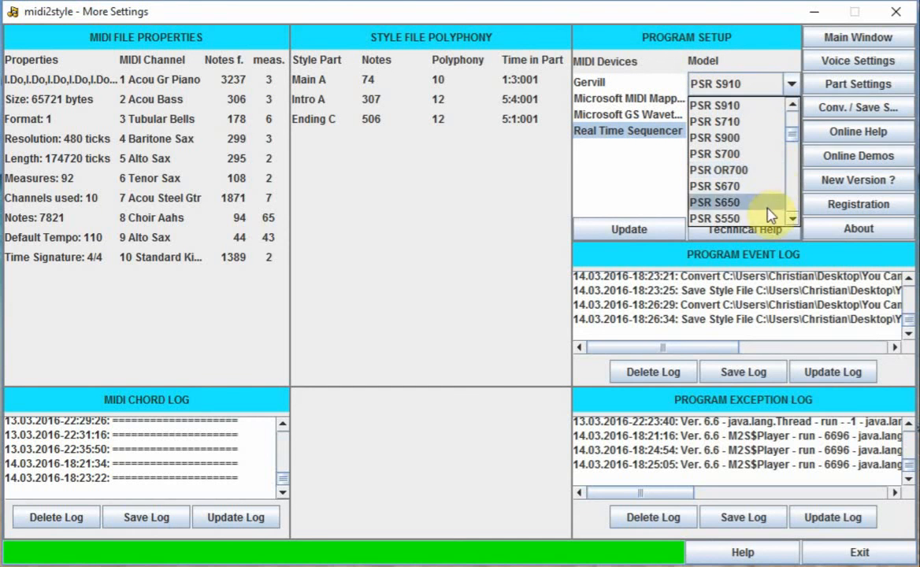
left_click(754, 105)
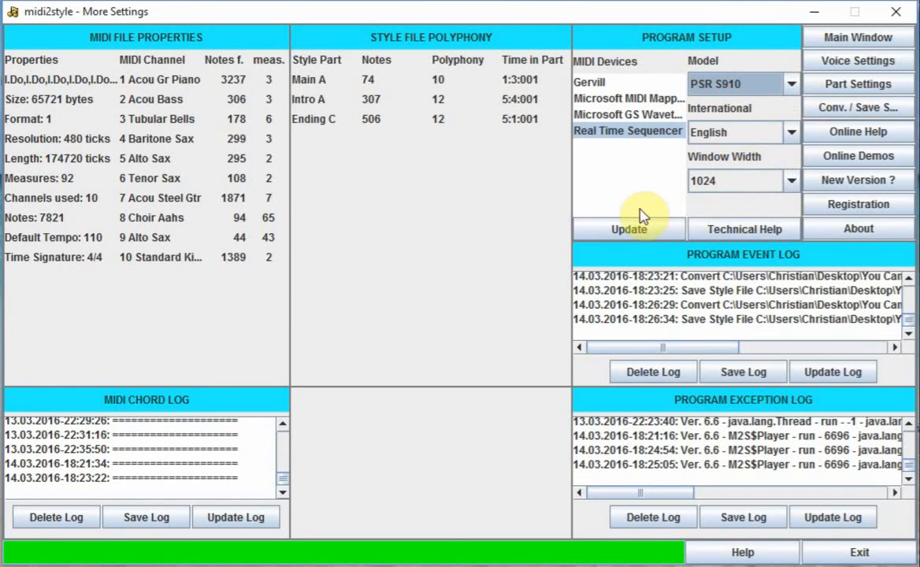
left_click(848, 36)
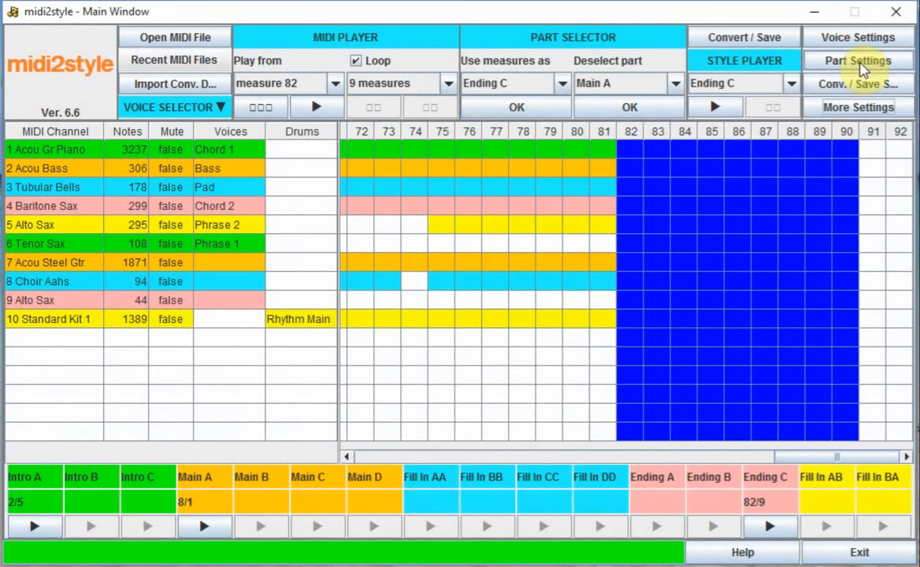
Review the conversion and save settings, the part settings, and return to the main window
left_click(827, 84)
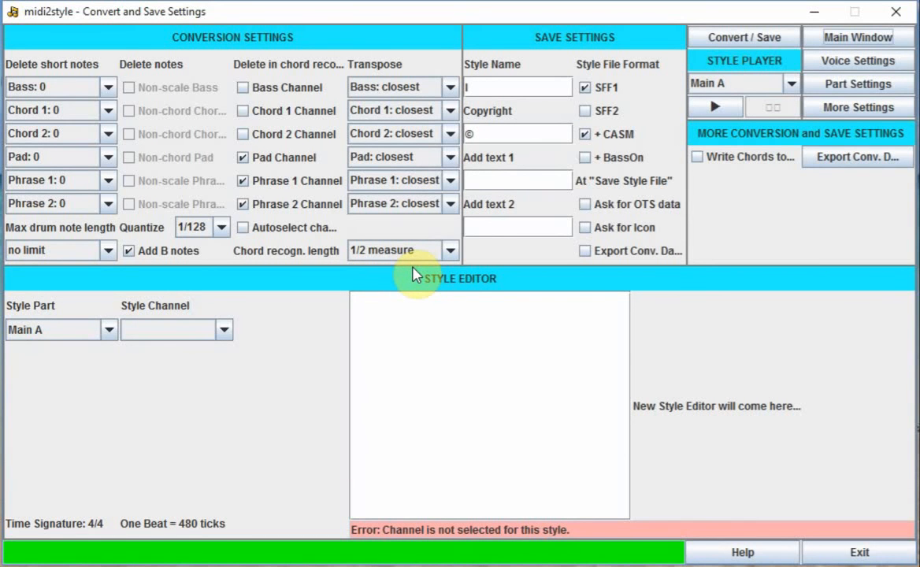
left_click(834, 35)
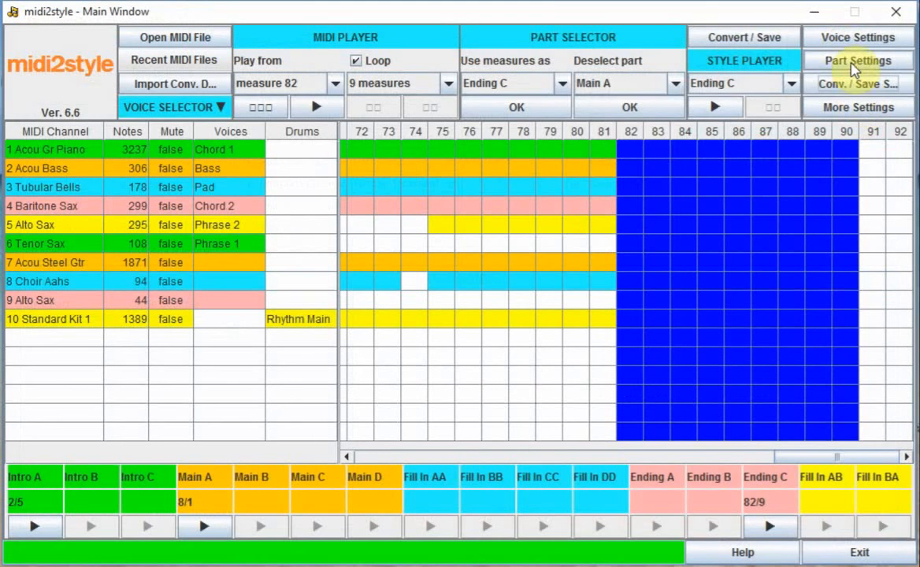
left_click(881, 61)
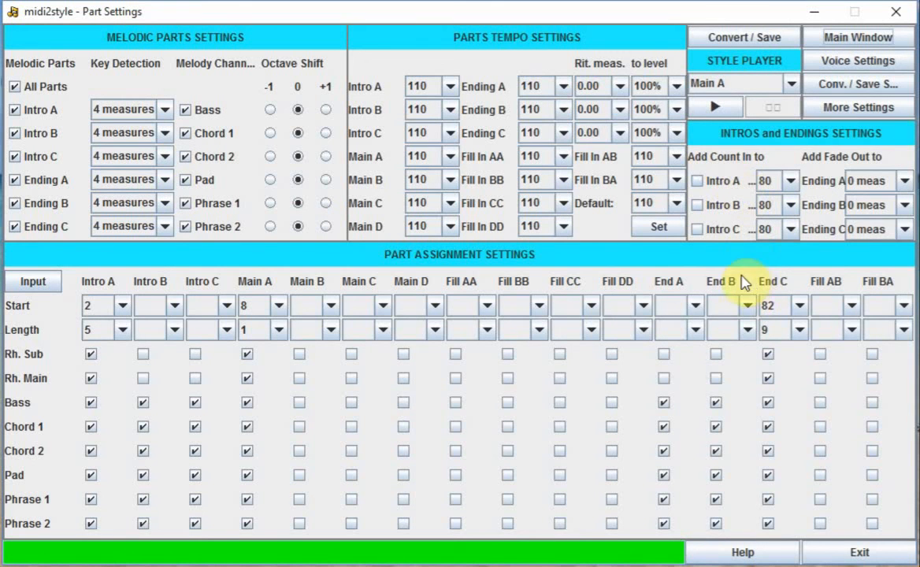
left_click(867, 40)
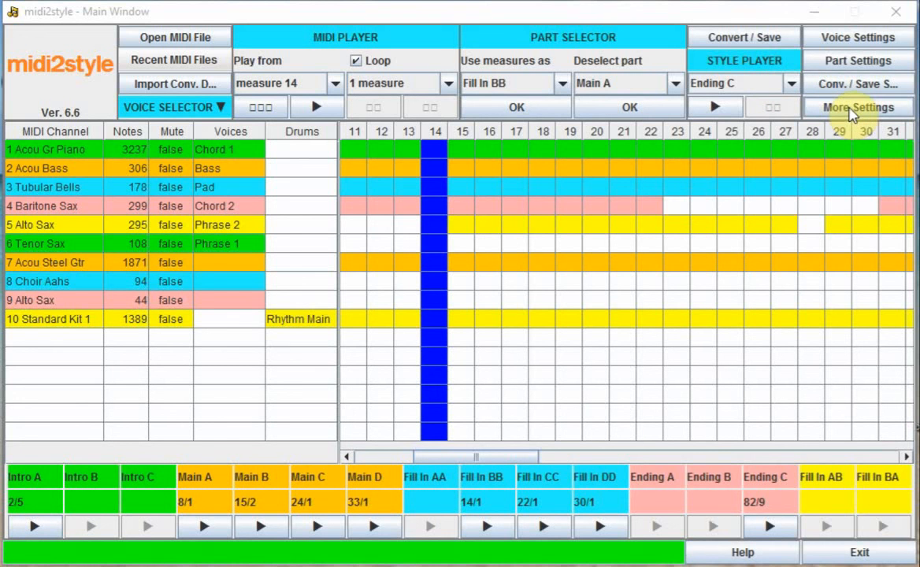
Enable asking for OTS data and for an icon when the style file is saved
left_click(834, 84)
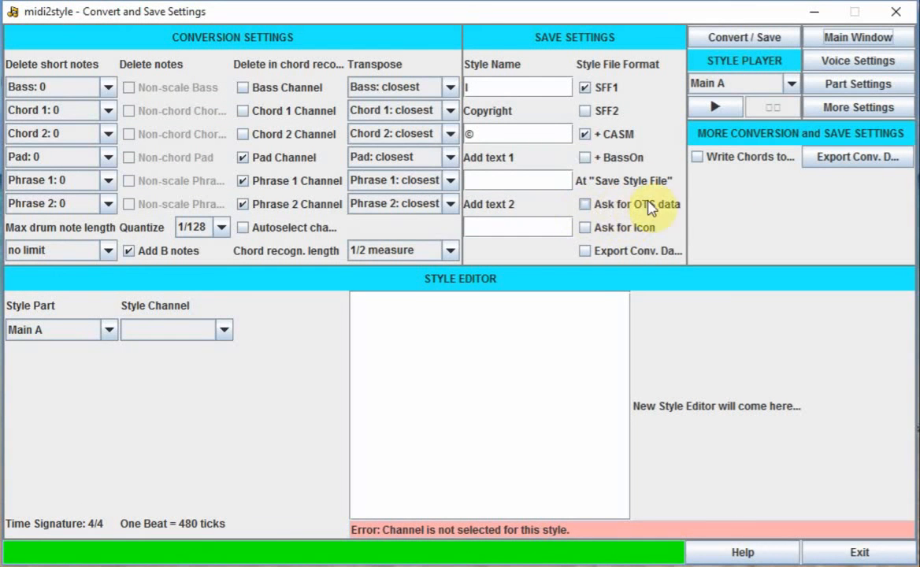
left_click(587, 205)
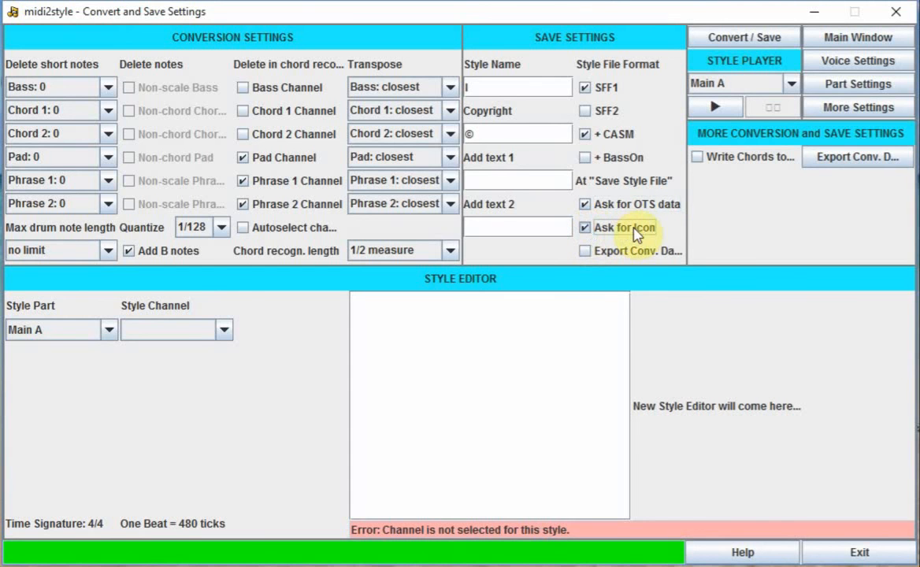
left_click(644, 227)
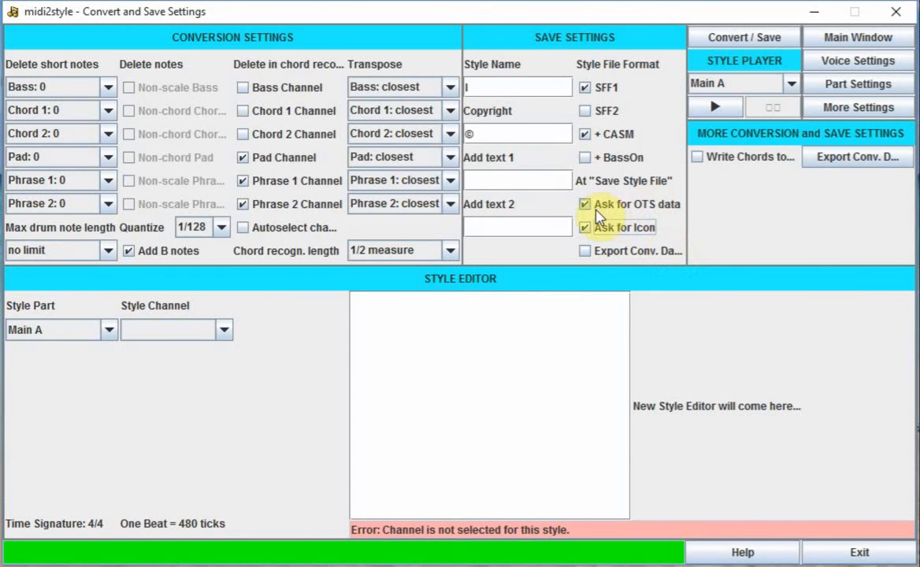
Convert the song again and import the OTS data for the style from Sax.sty
left_click(743, 37)
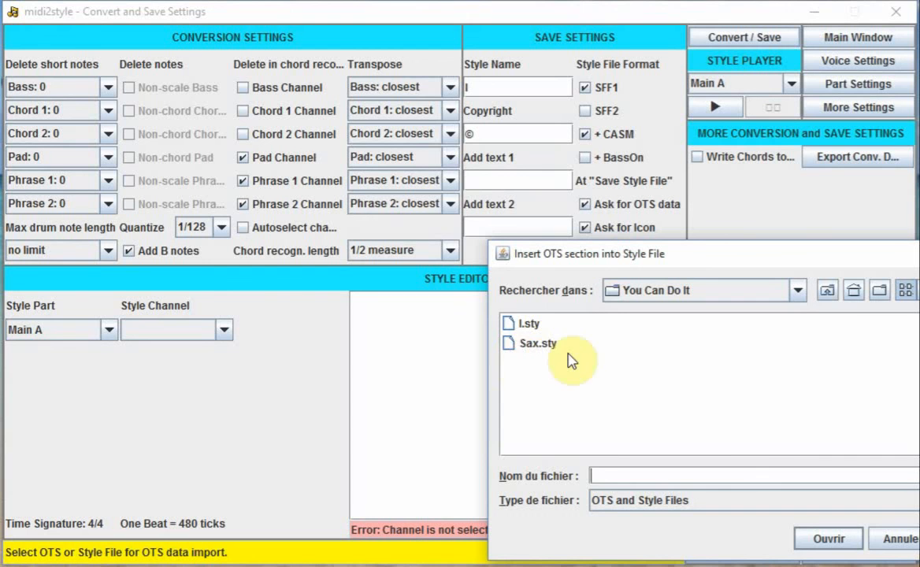
left_click(509, 347)
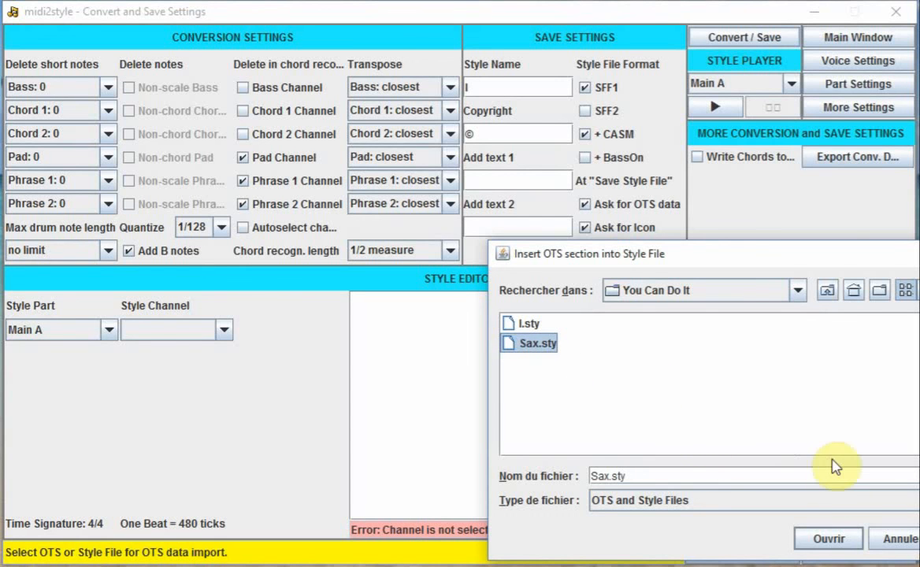
left_click(828, 542)
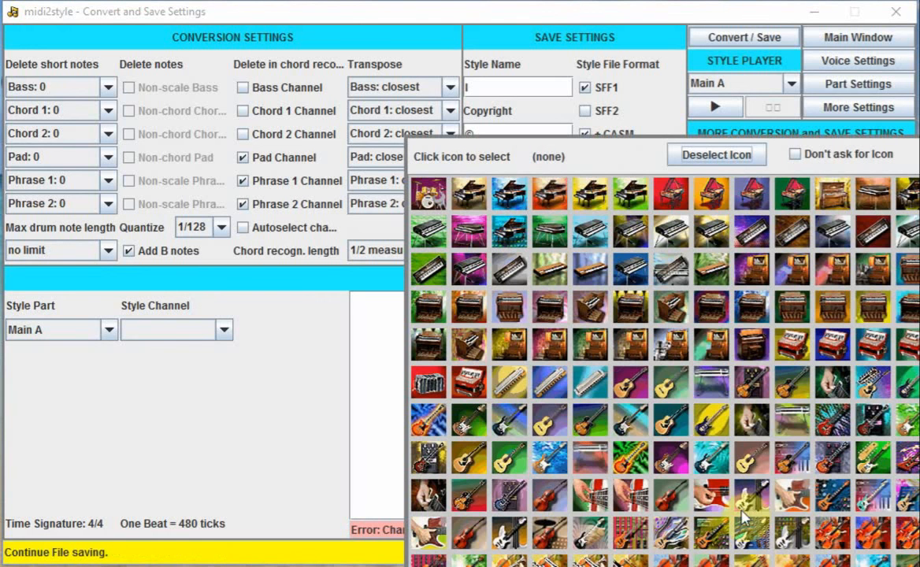
Choose a saxophone picture from the icon collection as the style's icon
scroll(670, 398, "down", 1)
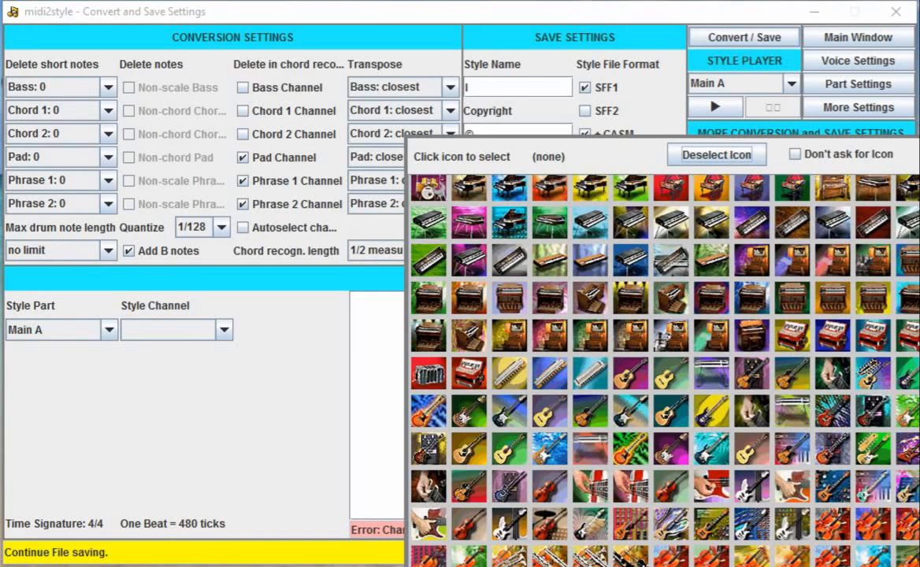
scroll(624, 398, "down", 6)
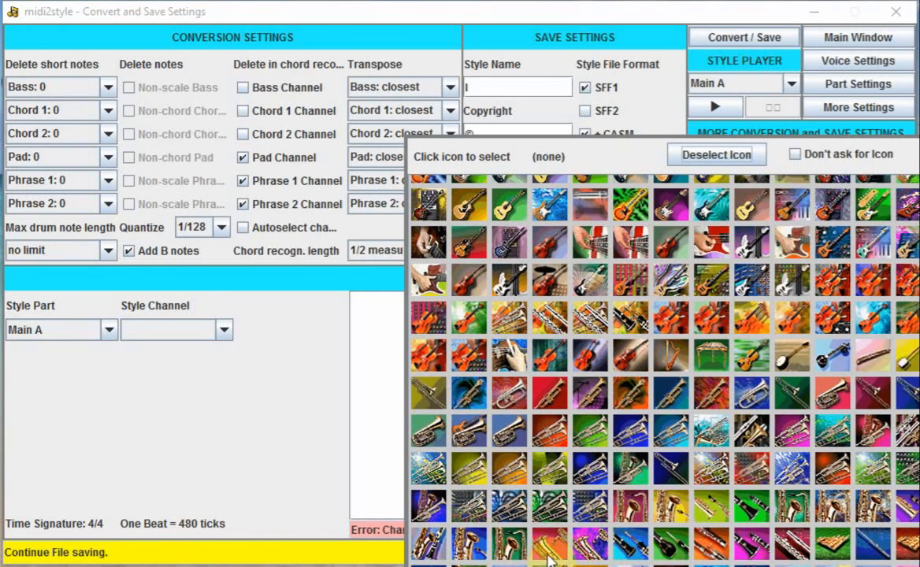
left_click(509, 542)
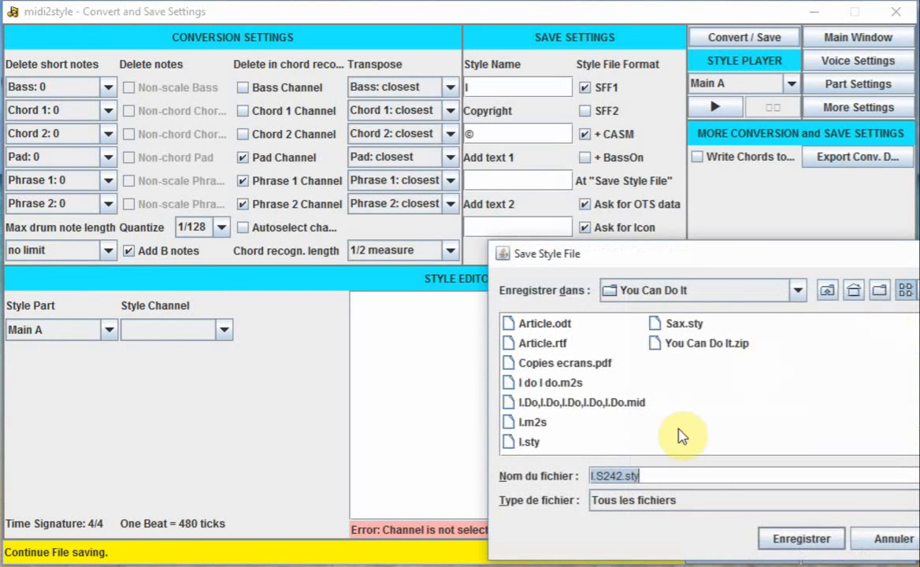
Save the style file as I.S242.sty, keeping the icon code in the name, and acknowledge the conversion report
left_click(607, 475)
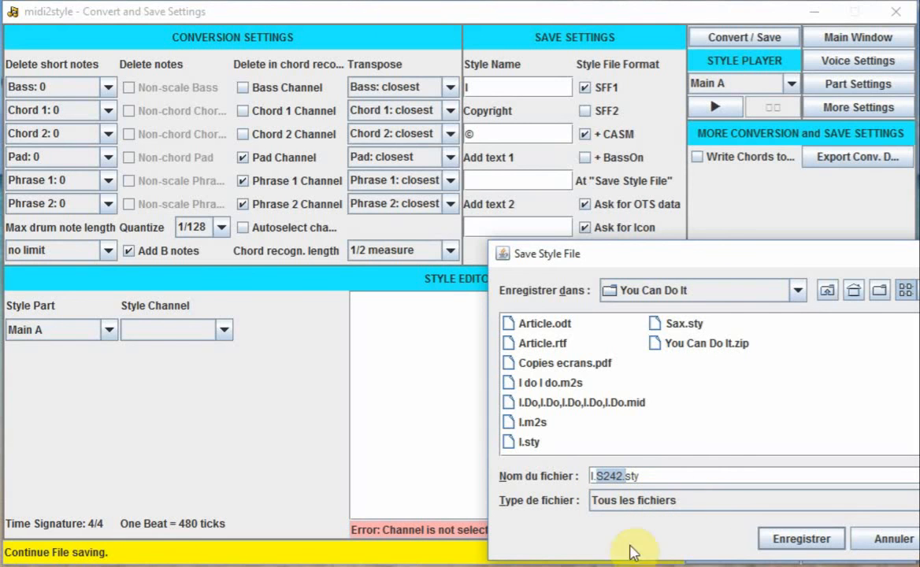
left_click(658, 475)
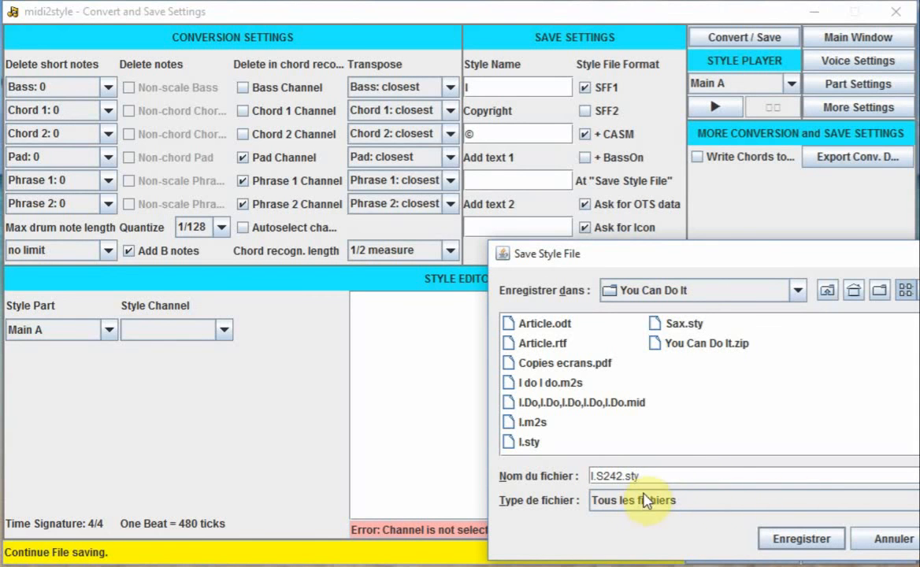
left_click(819, 539)
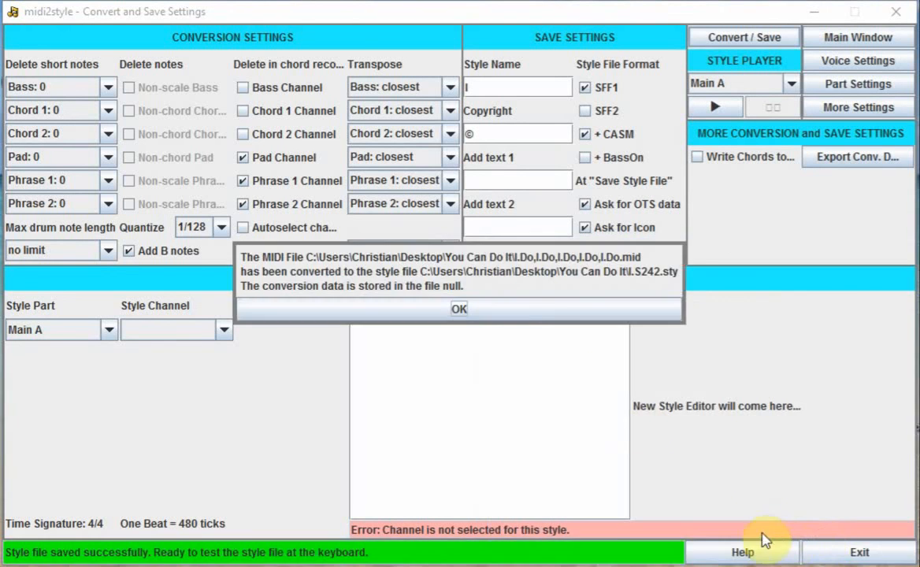
left_click(484, 309)
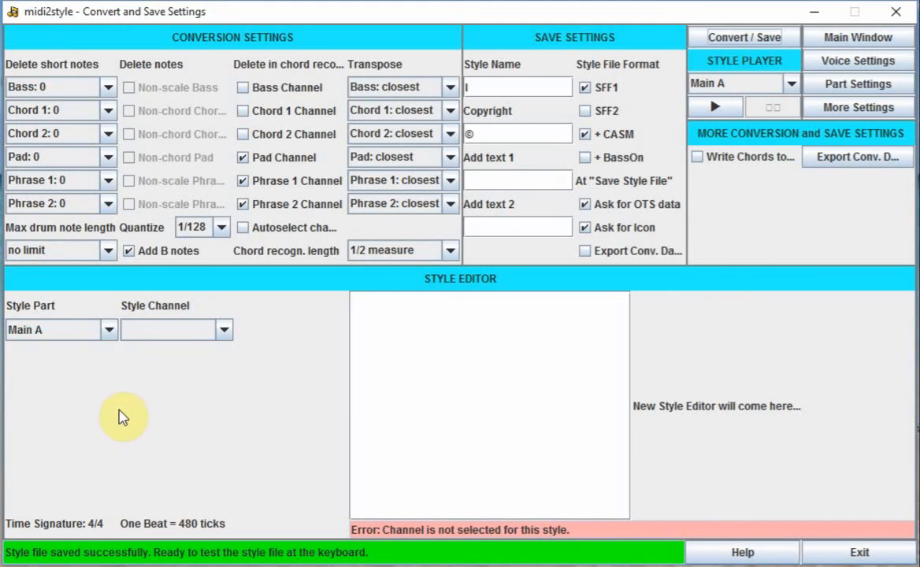
Load the Bass channel of the Intro A part in the style editor
left_click(109, 330)
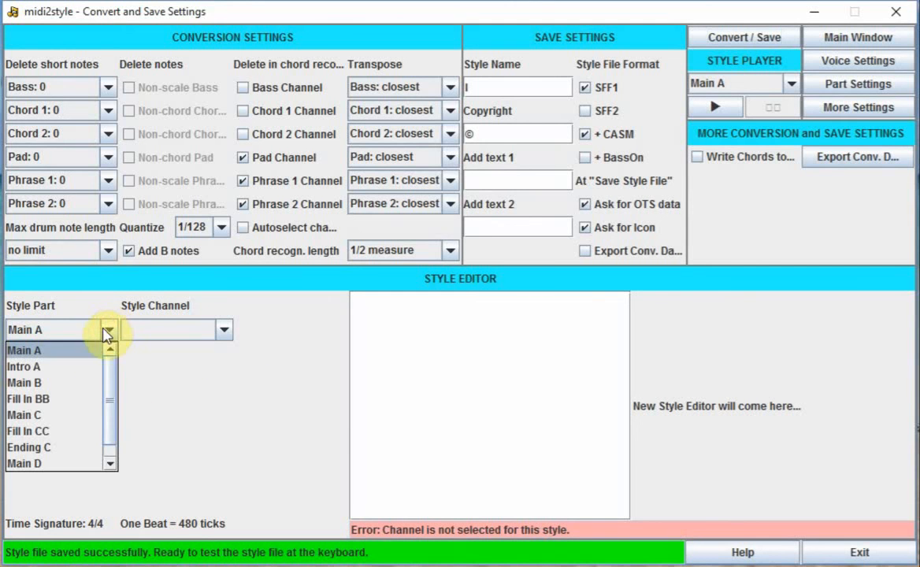
left_click(55, 367)
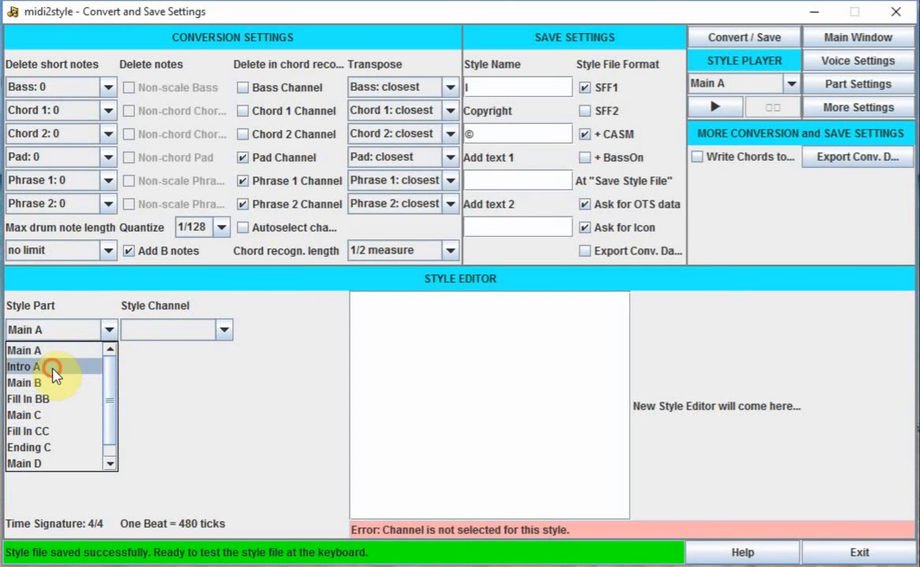
left_click(225, 332)
left_click(226, 332)
left_click(225, 333)
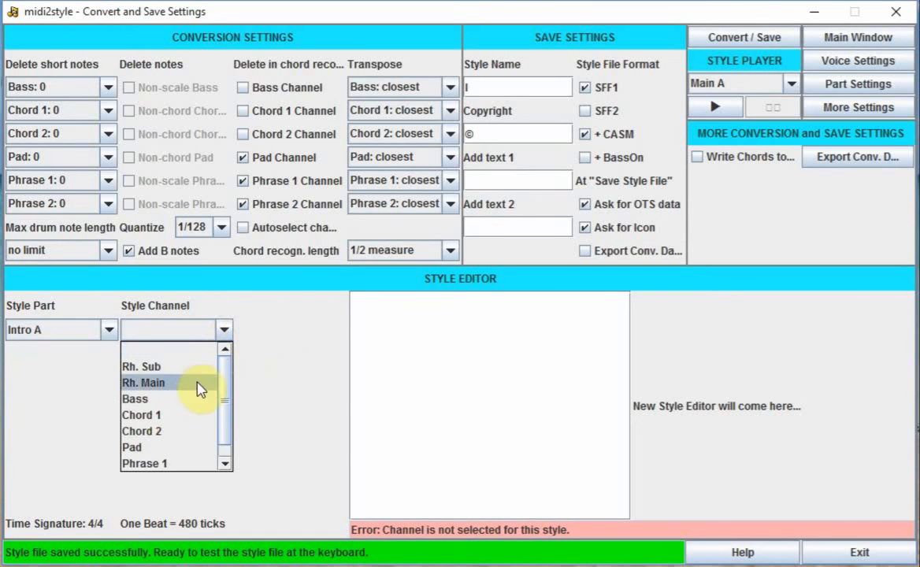
left_click(158, 402)
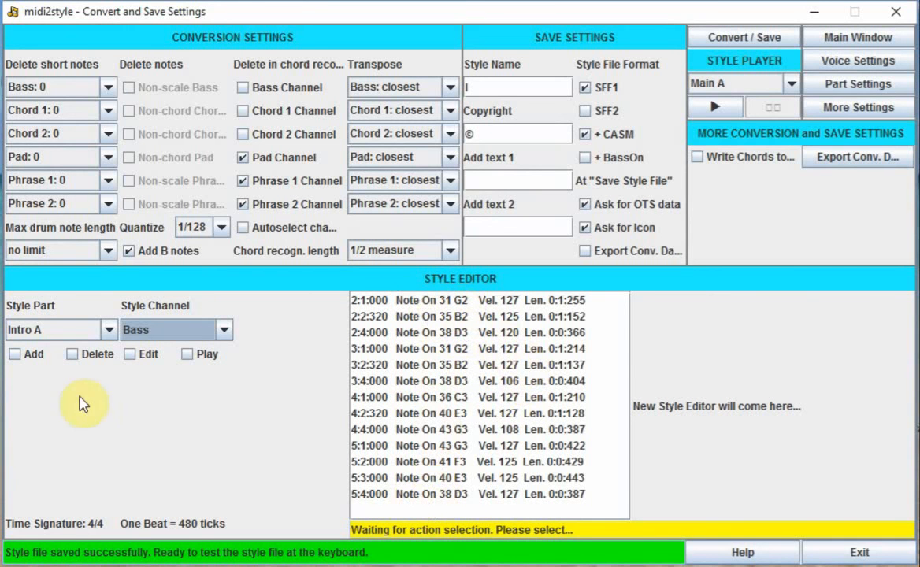
Open the D3 note event at 3:4:000 of the bass channel for editing
left_click(130, 354)
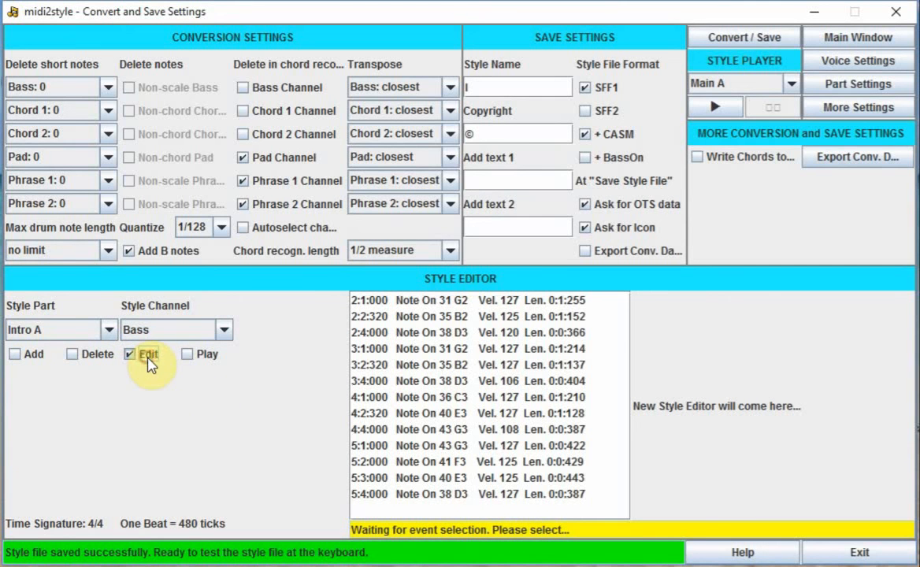
left_click(433, 381)
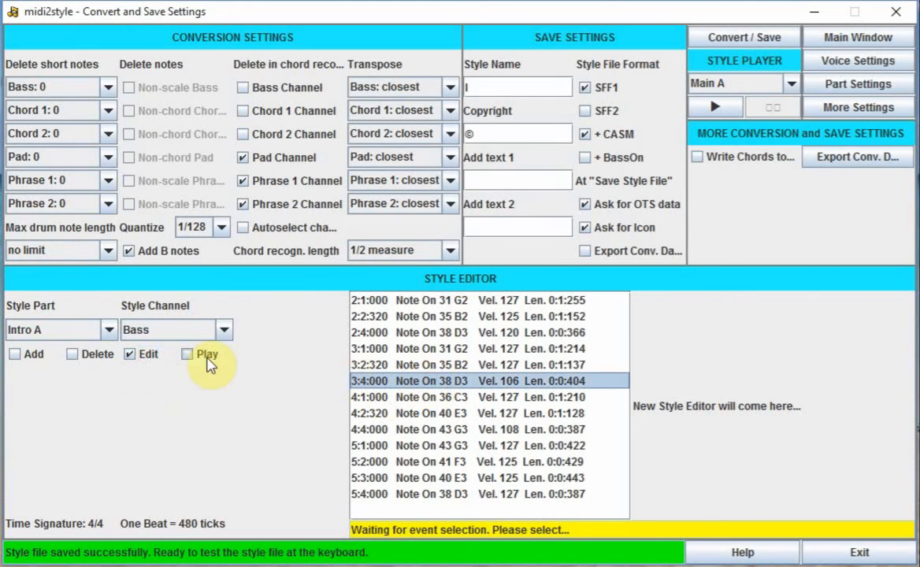
left_click(140, 354)
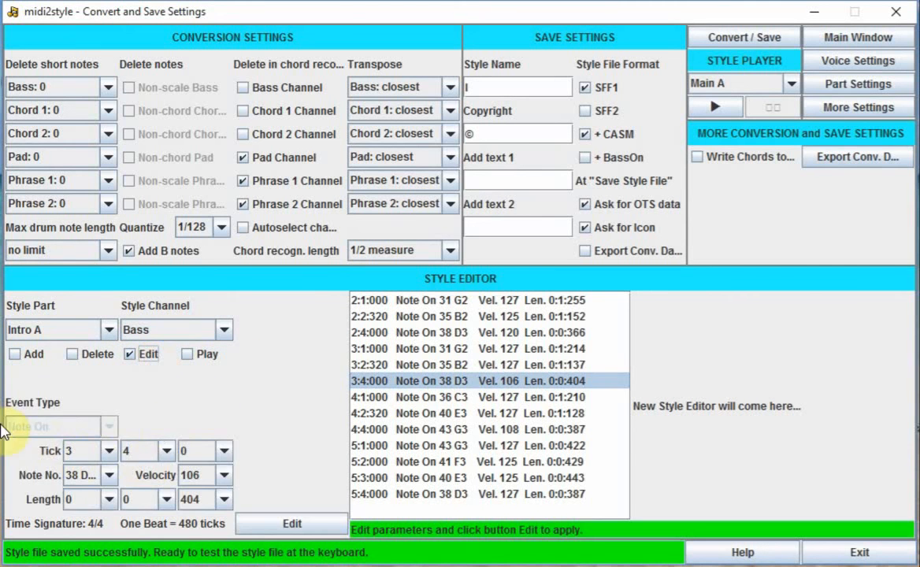